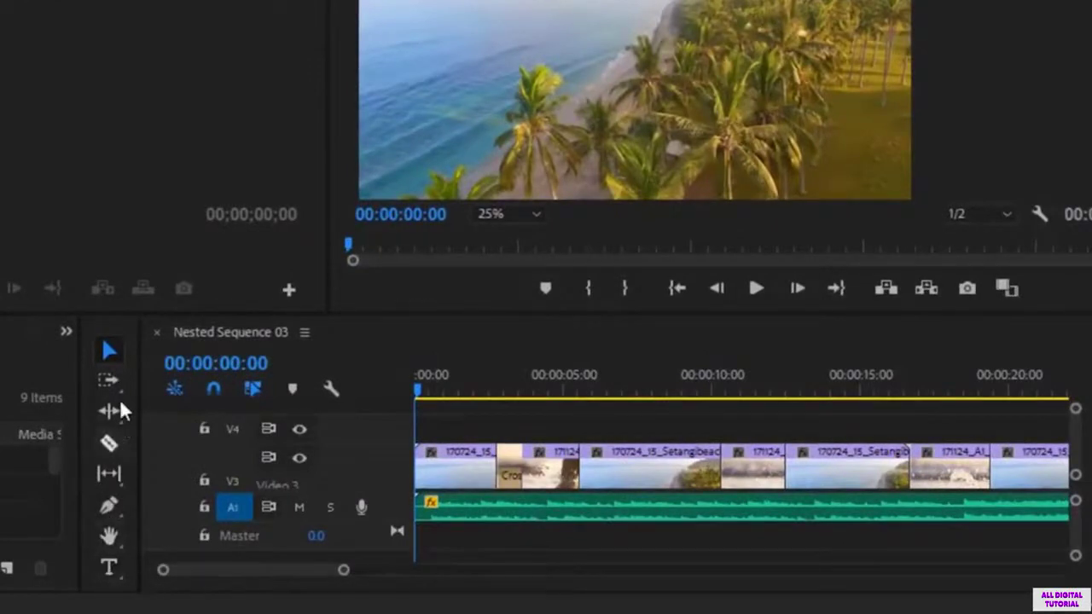
Step: With the Type tool, type the name title over the beach footage at about 1 second
{"action": "left_click", "coordinate": [109, 574]}
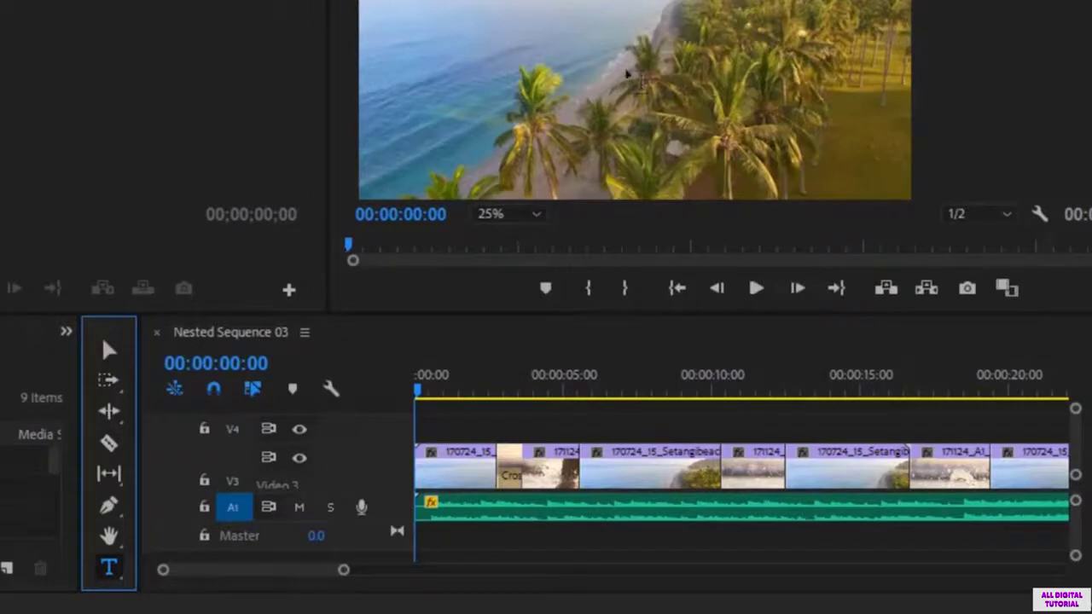
{"action": "left_click_drag", "start_coordinate": [419, 389], "coordinate": [500, 402]}
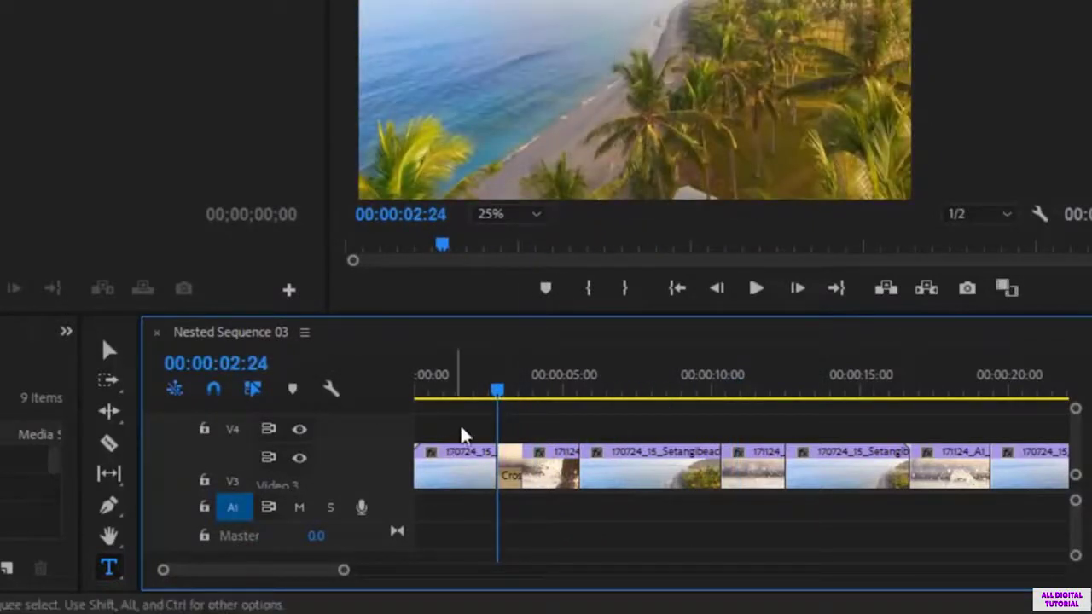
{"action": "left_click_drag", "start_coordinate": [497, 392], "coordinate": [451, 399]}
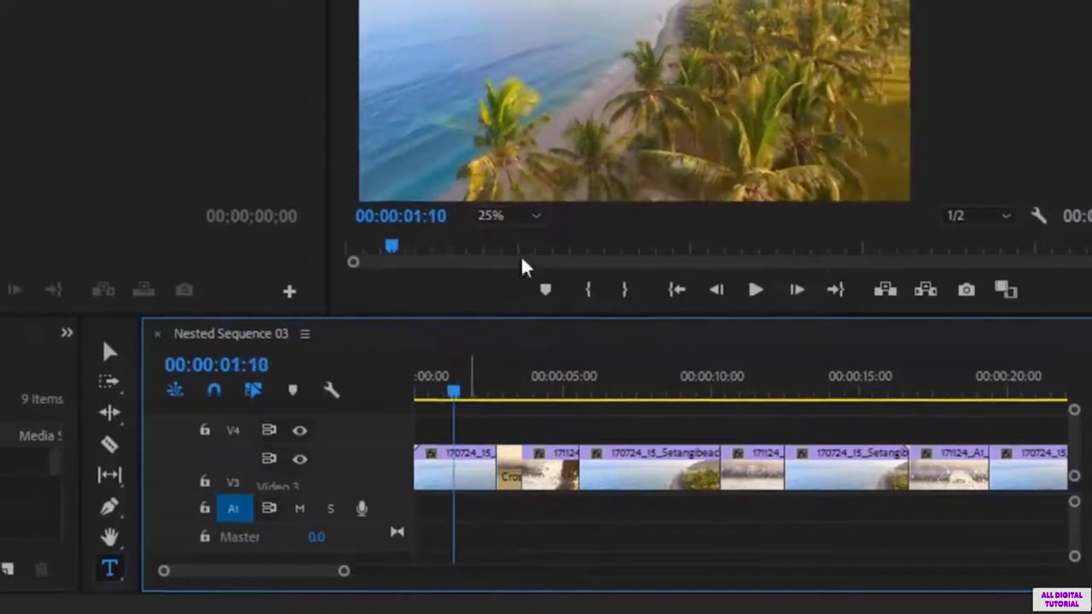
{"action": "left_click", "coordinate": [584, 51]}
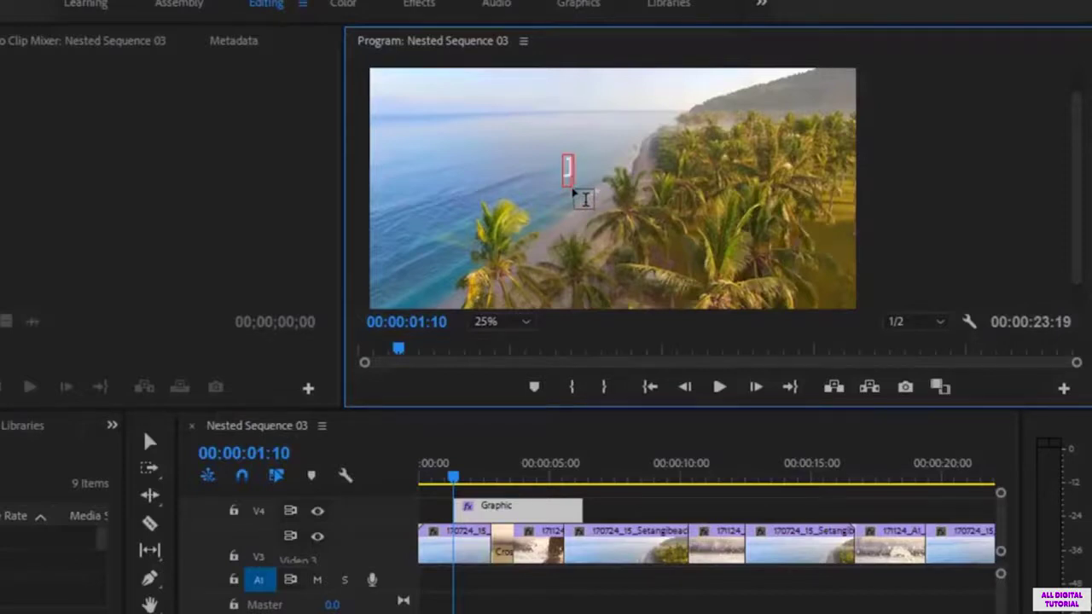
{"action": "type", "text": "Jose"}
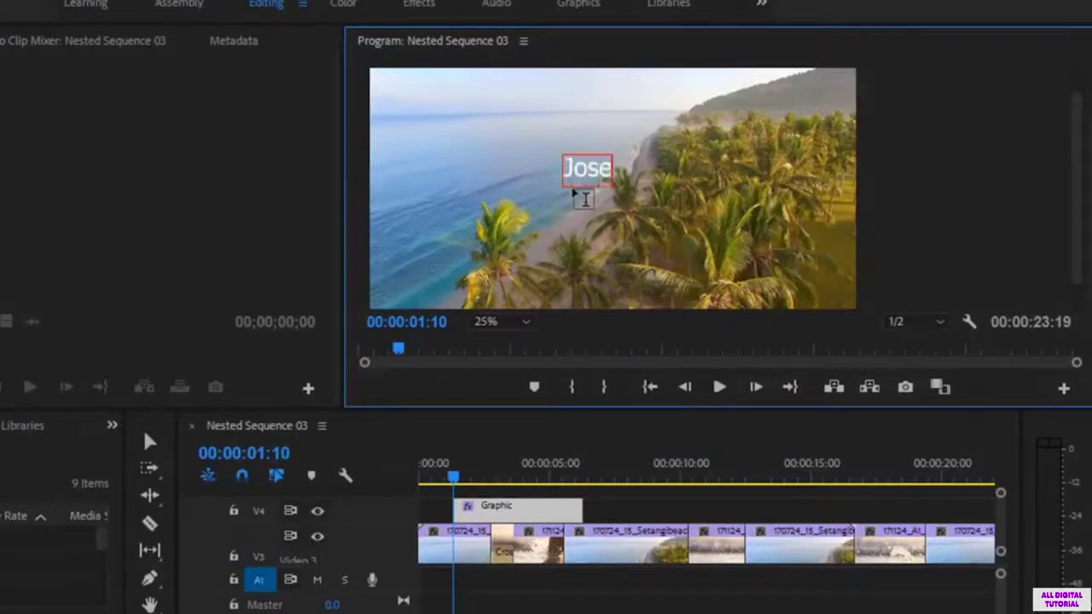
{"action": "type", "text": "ph Adam"}
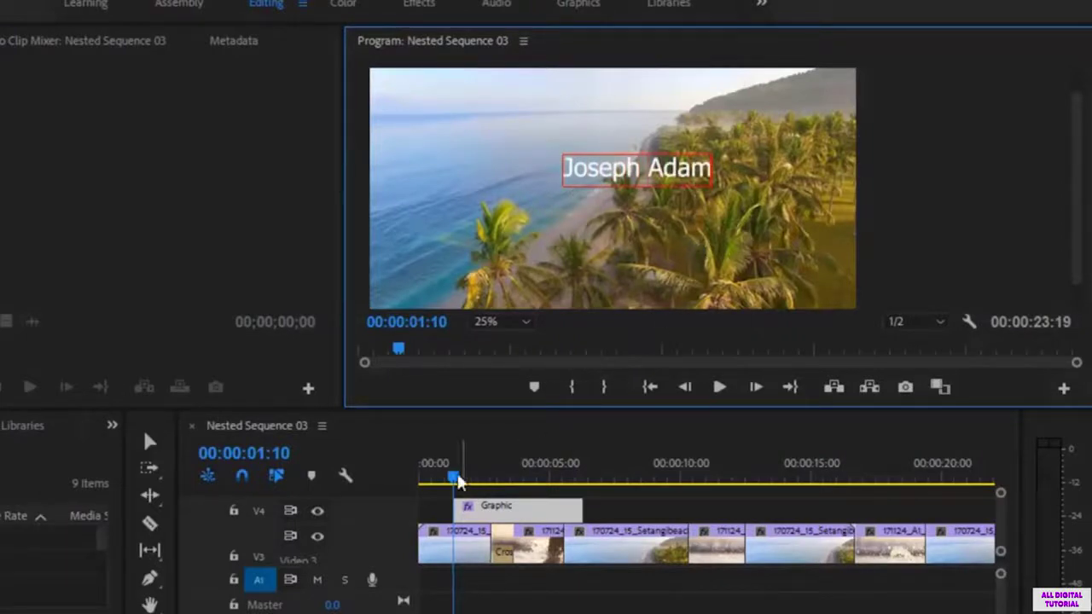
{"action": "left_click_drag", "start_coordinate": [449, 482], "coordinate": [420, 483]}
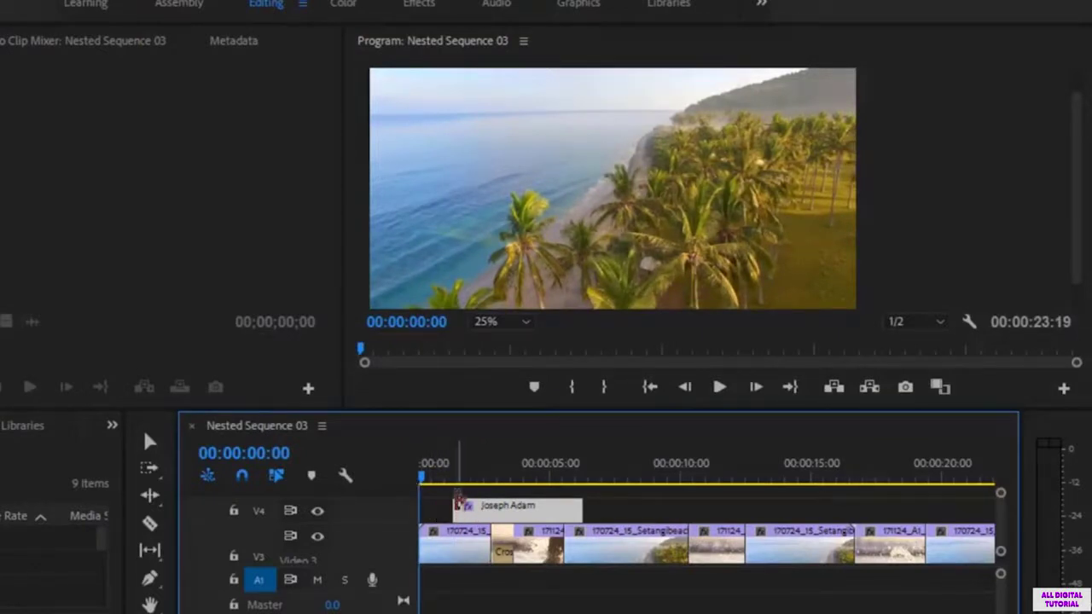
Step: Preview the title, then move its clip on V4 to start at 00:00:00:00
{"action": "left_click", "coordinate": [719, 387]}
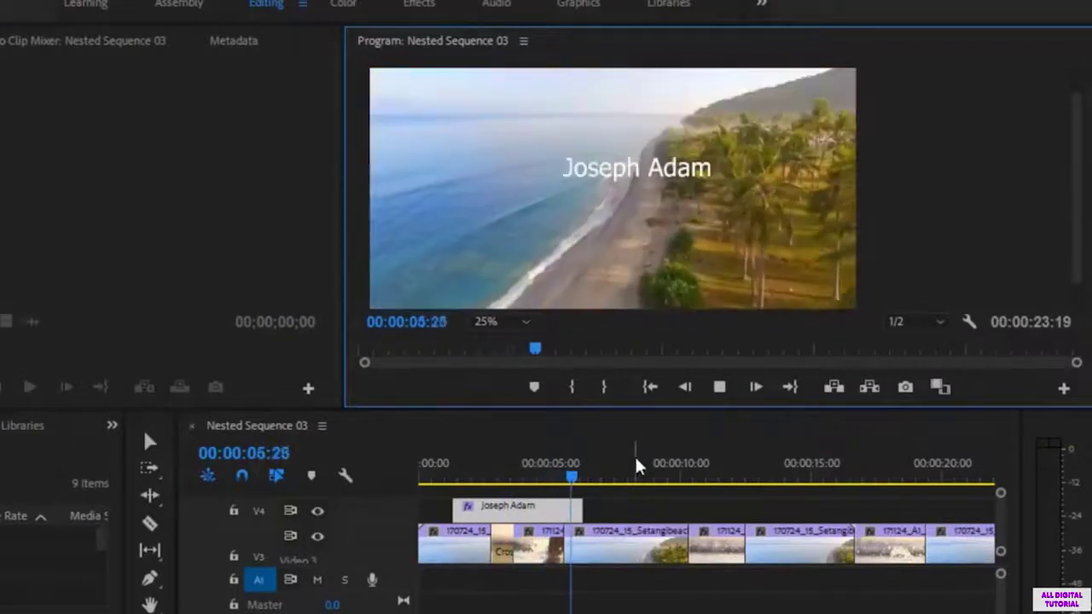
{"action": "left_click", "coordinate": [719, 388]}
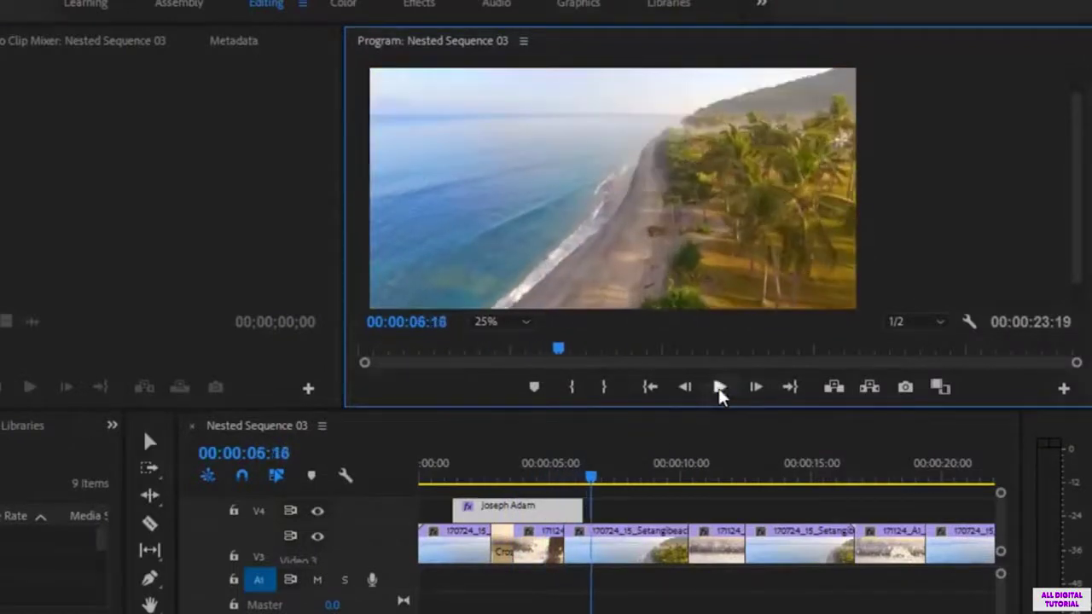
{"action": "left_click", "coordinate": [499, 518]}
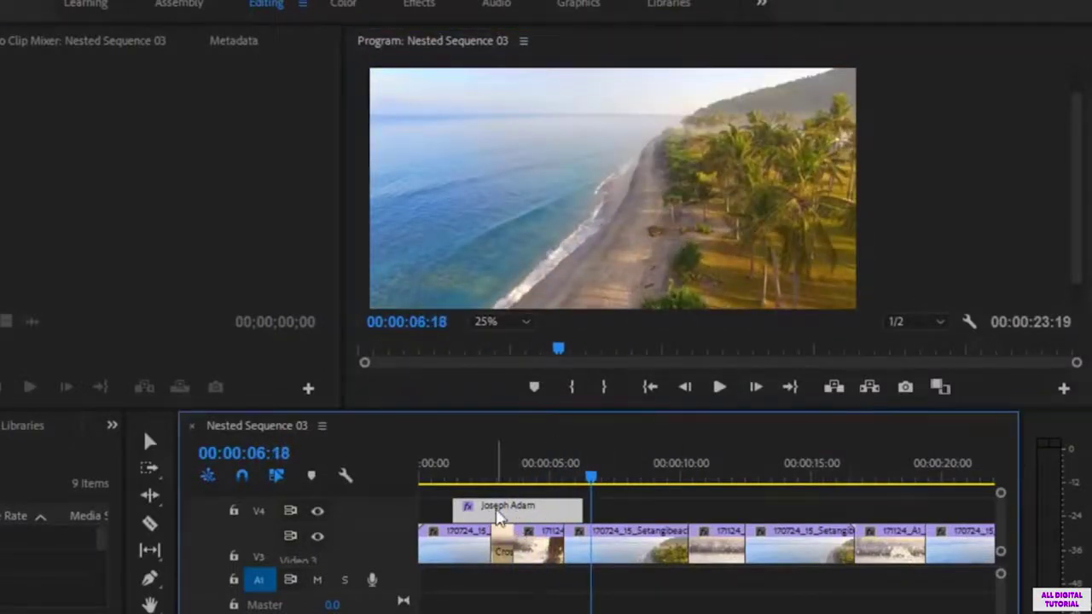
{"action": "left_click_drag", "start_coordinate": [504, 520], "coordinate": [435, 518]}
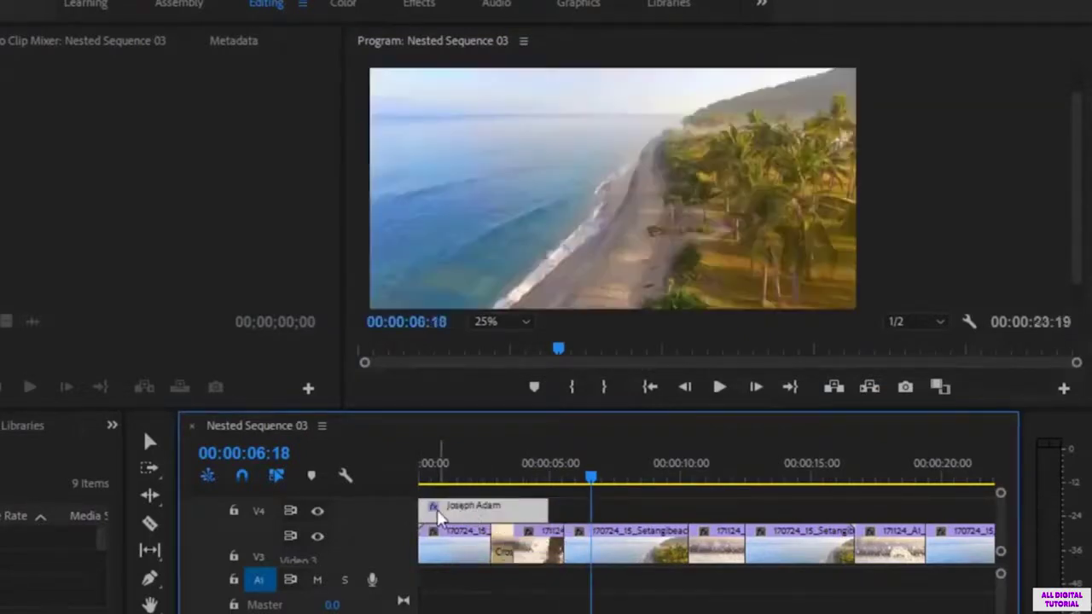
{"action": "left_click_drag", "start_coordinate": [589, 476], "coordinate": [469, 476]}
Step: Replay from the start and trim the title clip's end to about 00:00:03:20
{"action": "key", "text": "Home"}
{"action": "key", "text": "space"}
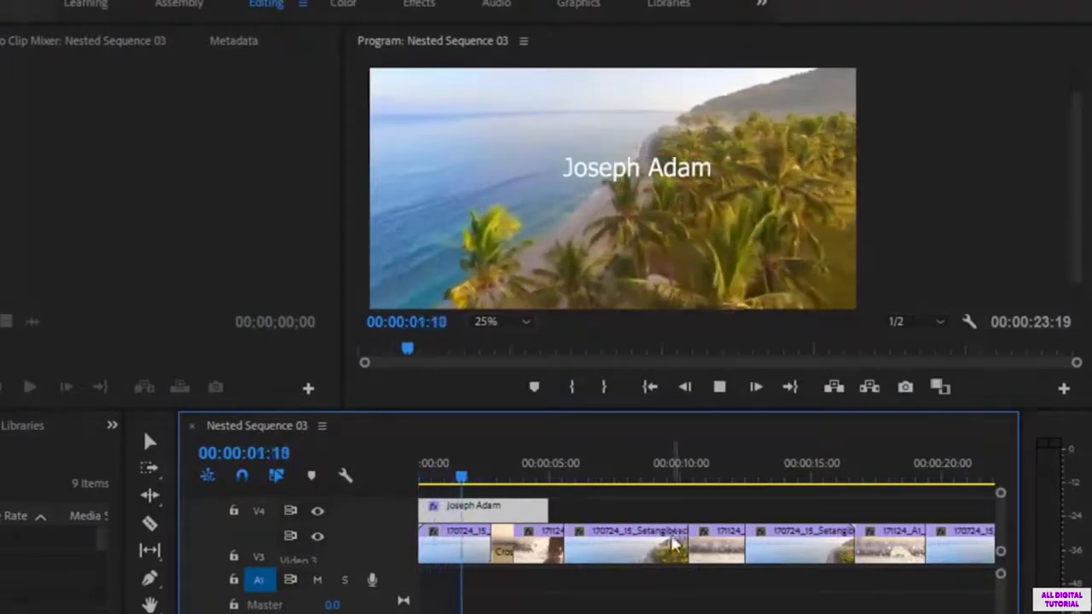
{"action": "key", "text": "space"}
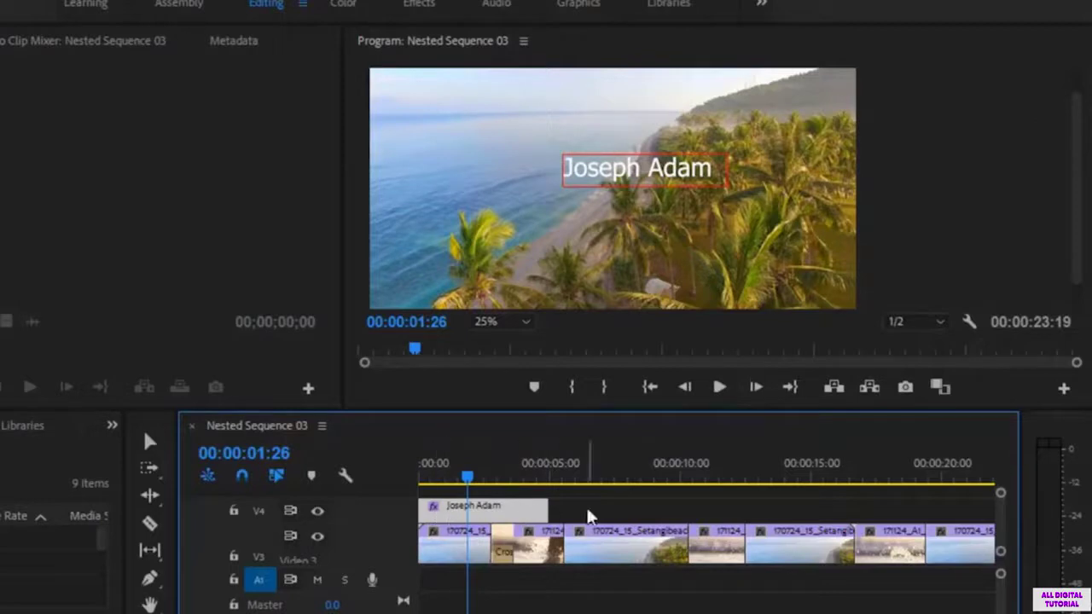
{"action": "left_click_drag", "start_coordinate": [546, 510], "coordinate": [858, 512]}
{"action": "left_click_drag", "start_coordinate": [667, 511], "coordinate": [512, 512]}
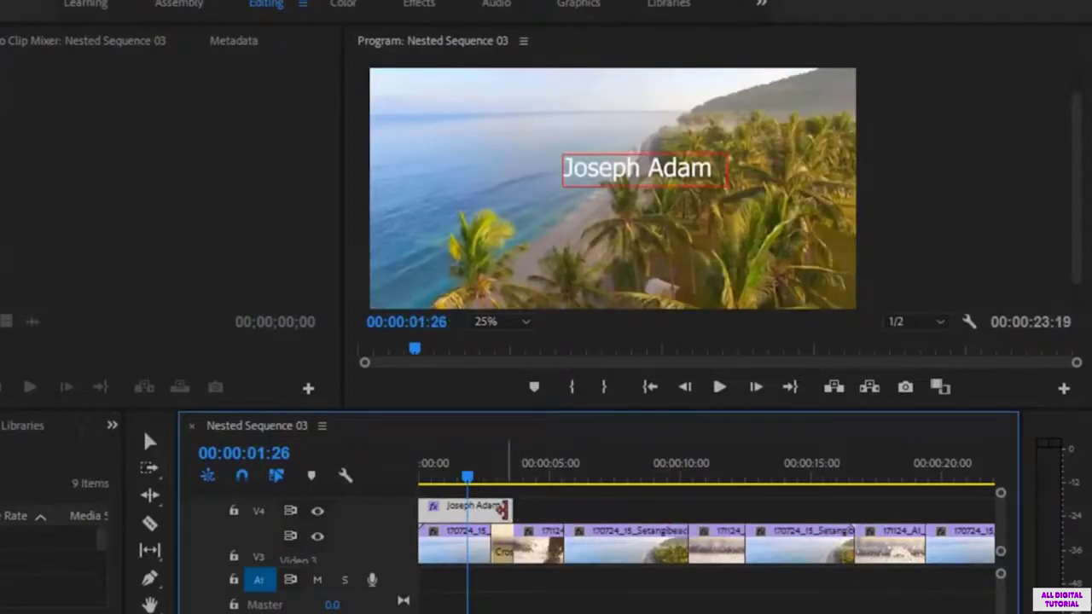
{"action": "left_click_drag", "start_coordinate": [514, 510], "coordinate": [552, 510]}
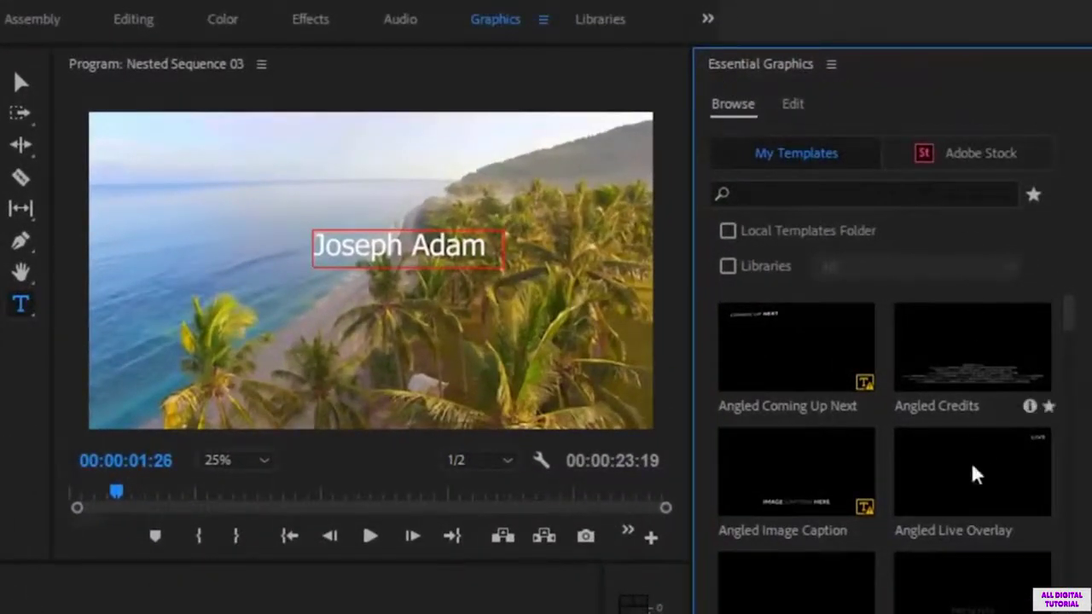
Step: Show the name title layer's Edit properties, at position 764.0, 488.0 with 100% scale and opacity
{"action": "left_click", "coordinate": [793, 106]}
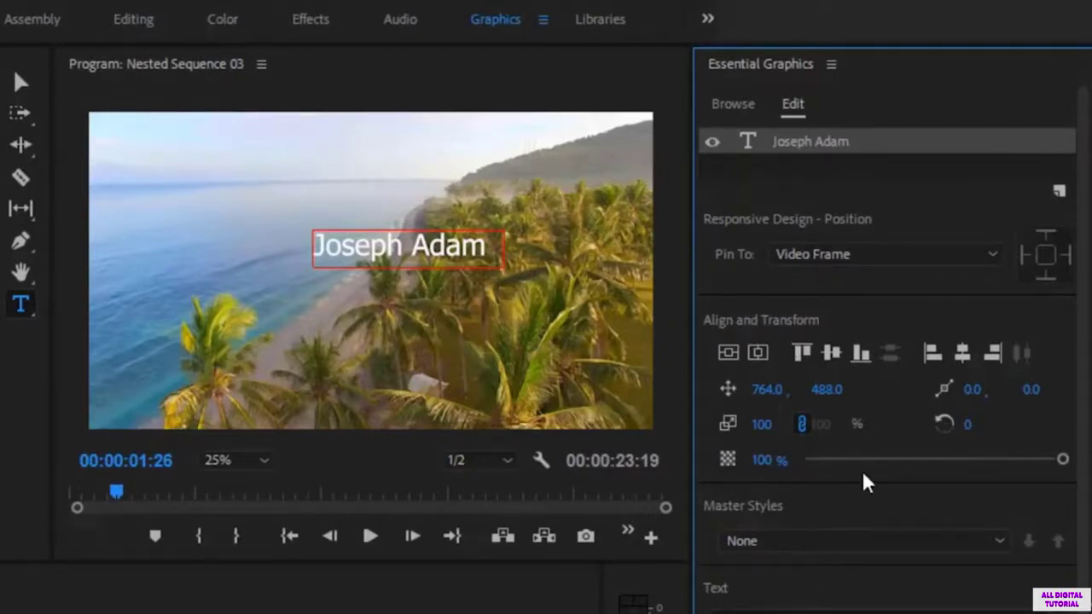
{"action": "scroll", "coordinate": [867, 493], "scroll_direction": "down", "scroll_amount": 4}
Step: Try each align button, finishing with the title centred vertically and horizontally at 635.5, 563.0
{"action": "scroll", "coordinate": [865, 520], "scroll_direction": "up", "scroll_amount": 4}
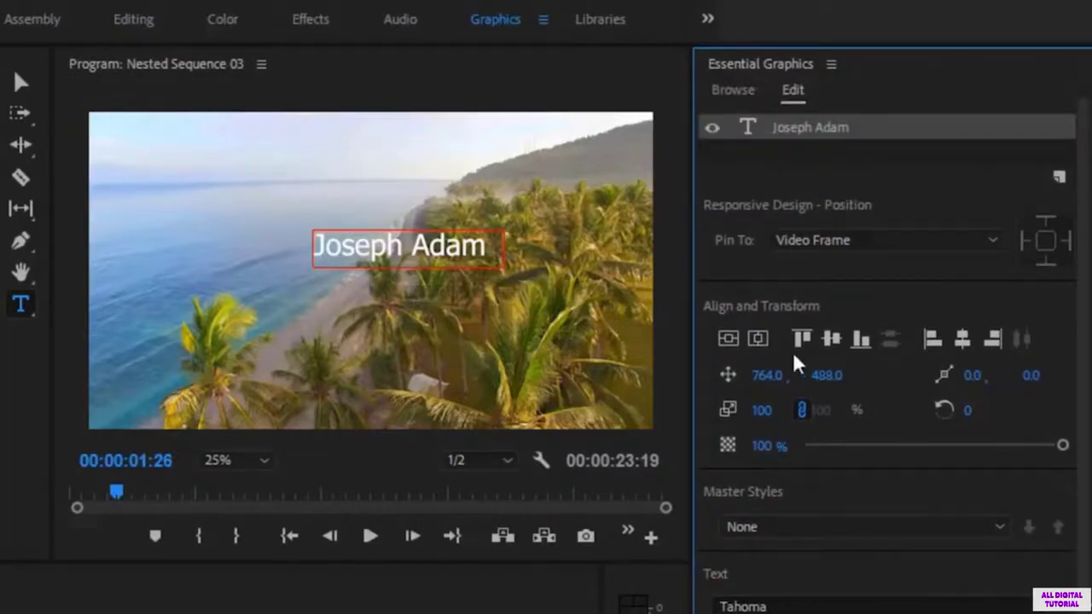
{"action": "left_click", "coordinate": [728, 340]}
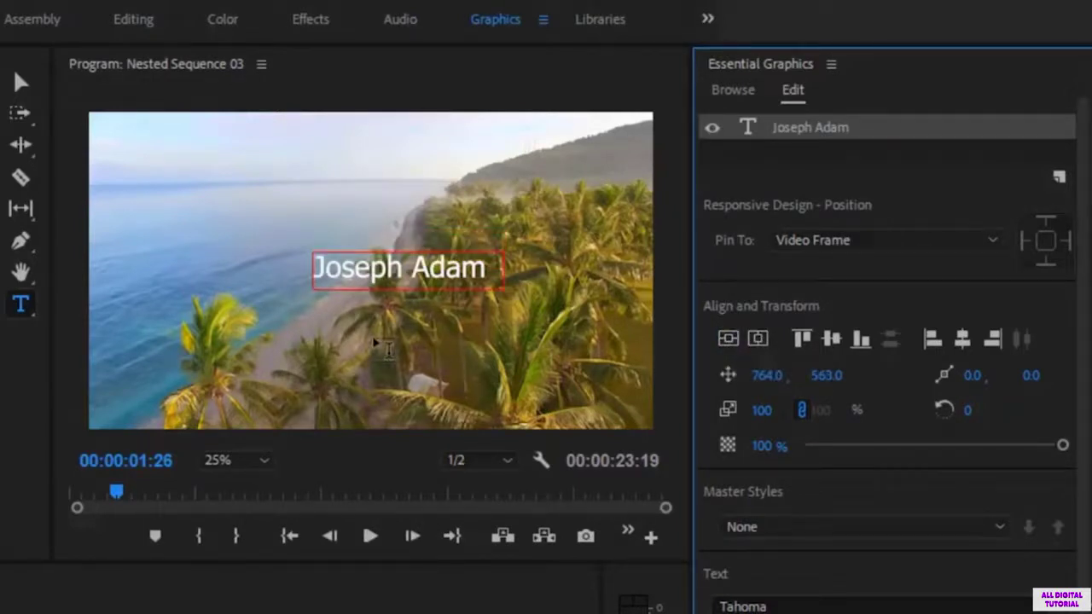
{"action": "left_click", "coordinate": [759, 339]}
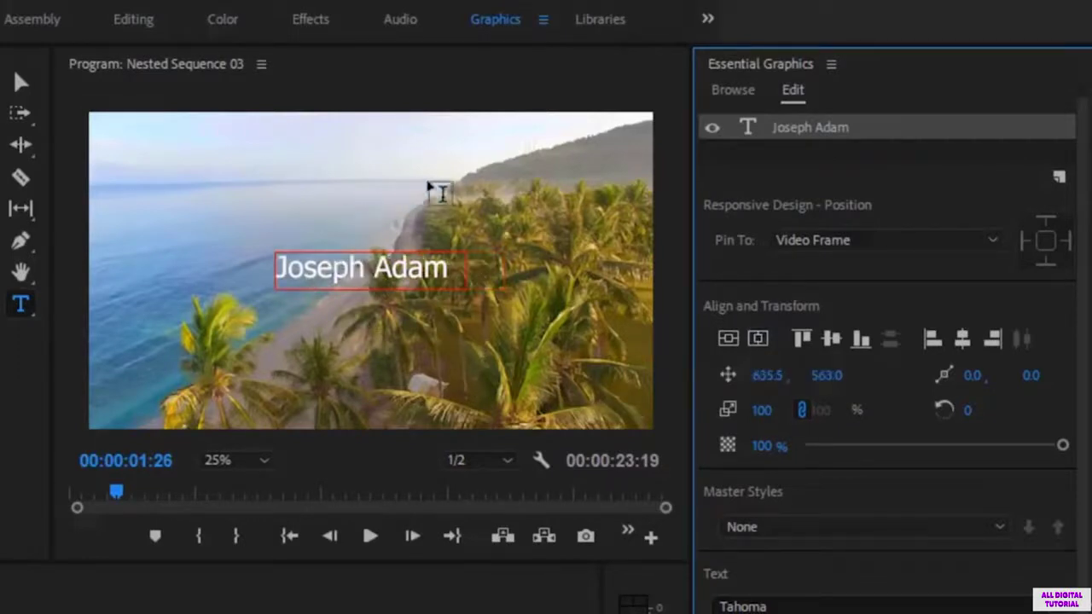
{"action": "left_click", "coordinate": [801, 339]}
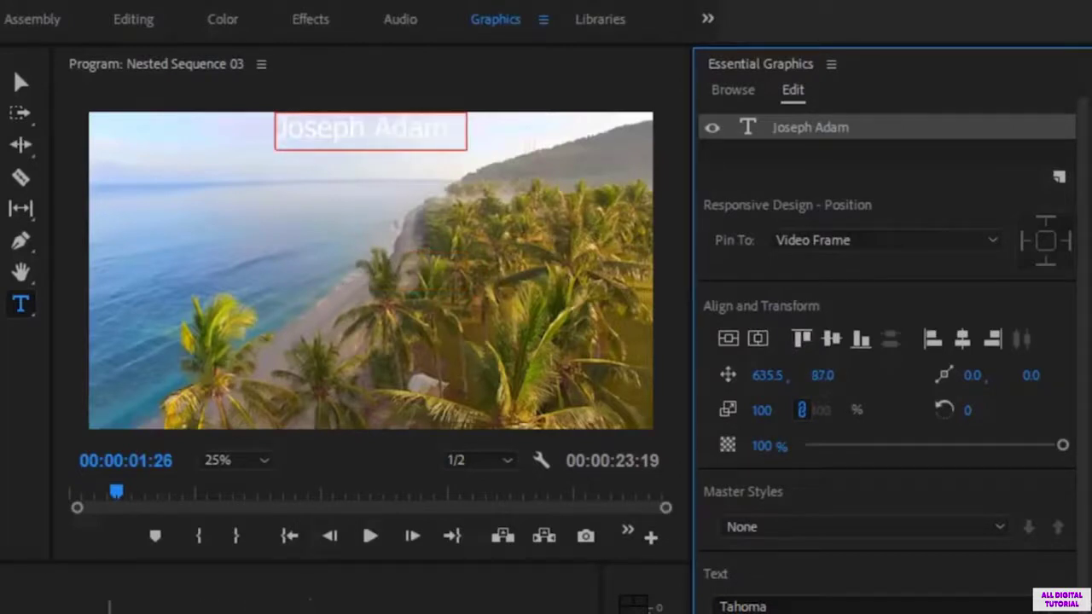
{"action": "left_click", "coordinate": [833, 339]}
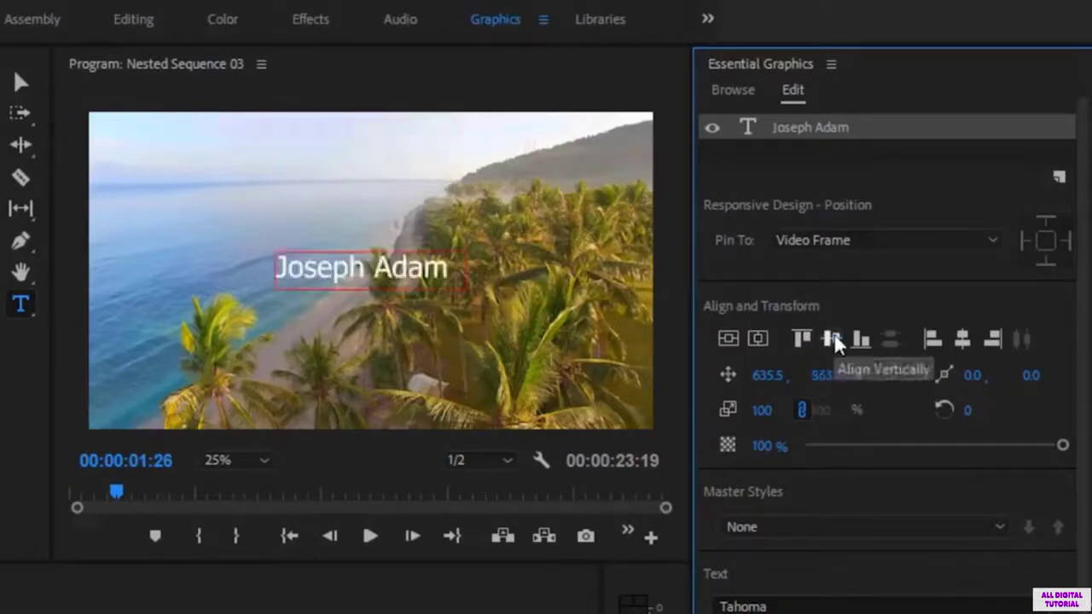
{"action": "left_click", "coordinate": [863, 343]}
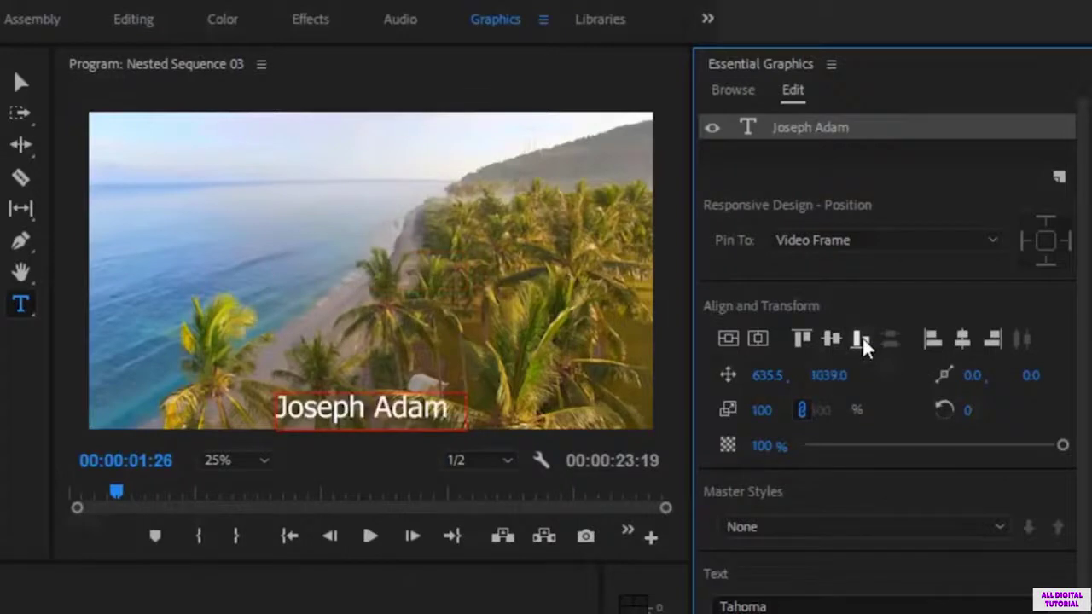
{"action": "left_click", "coordinate": [932, 341]}
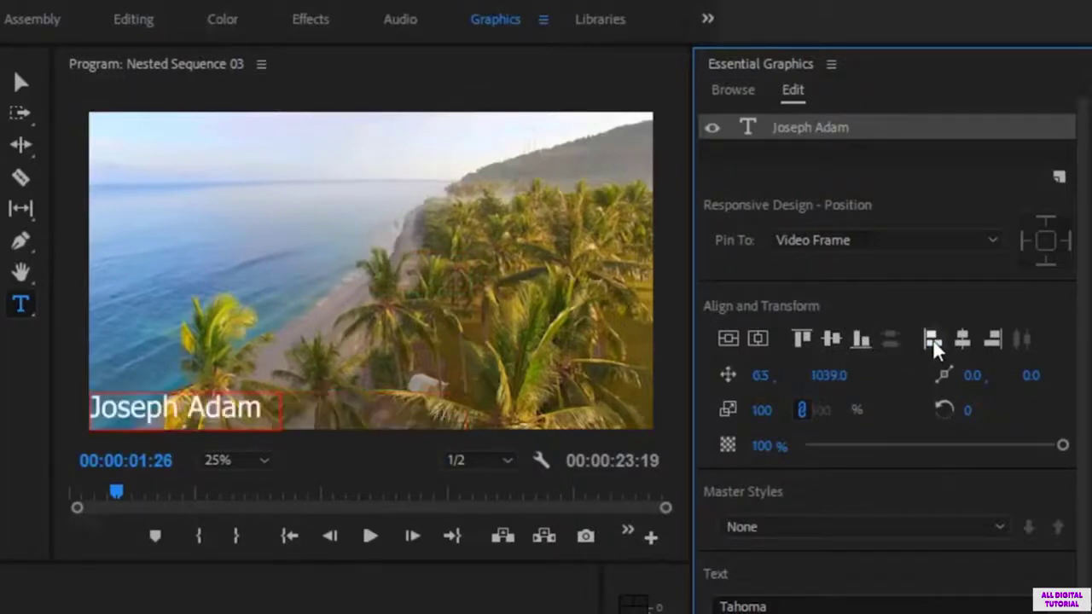
{"action": "left_click", "coordinate": [963, 340]}
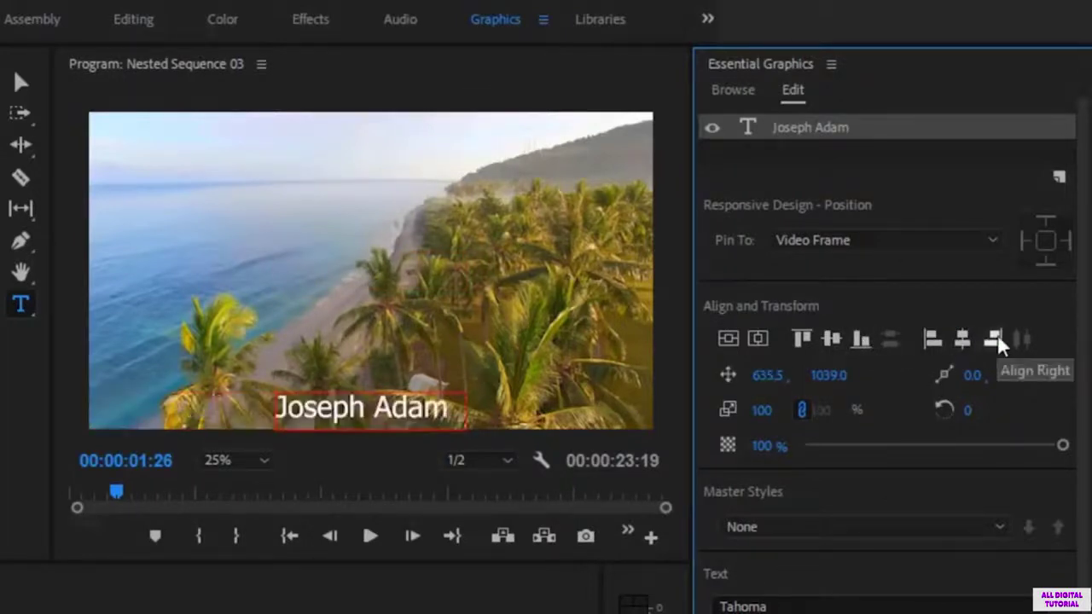
{"action": "left_click", "coordinate": [994, 341]}
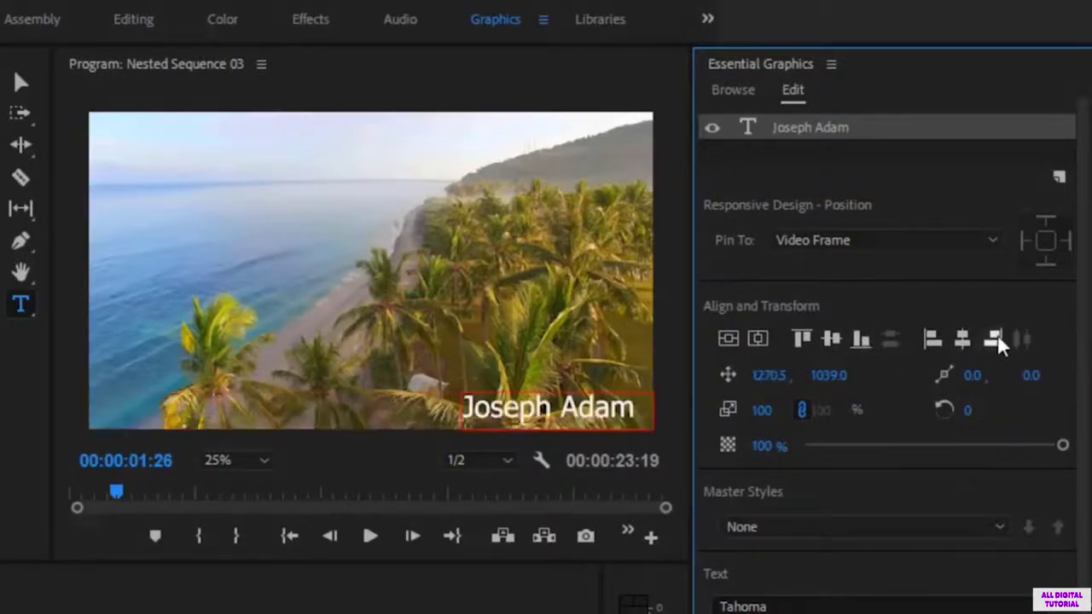
{"action": "left_click", "coordinate": [749, 343]}
{"action": "left_click", "coordinate": [757, 341]}
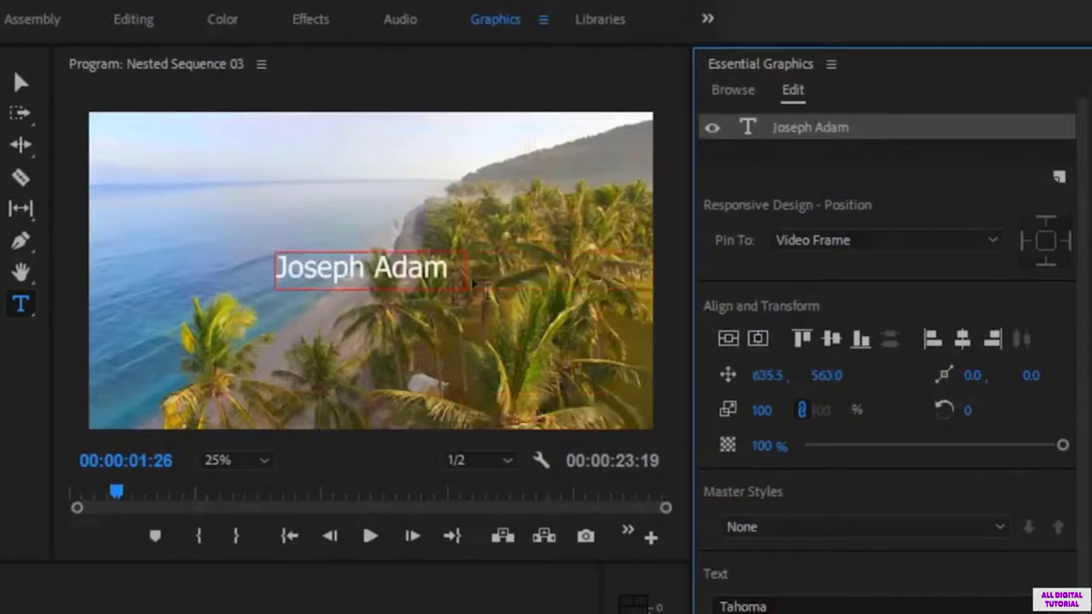
Step: Nudge the title's position, scale it to 139% and re-centre it in the frame
{"action": "left_click_drag", "start_coordinate": [761, 382], "coordinate": [744, 396]}
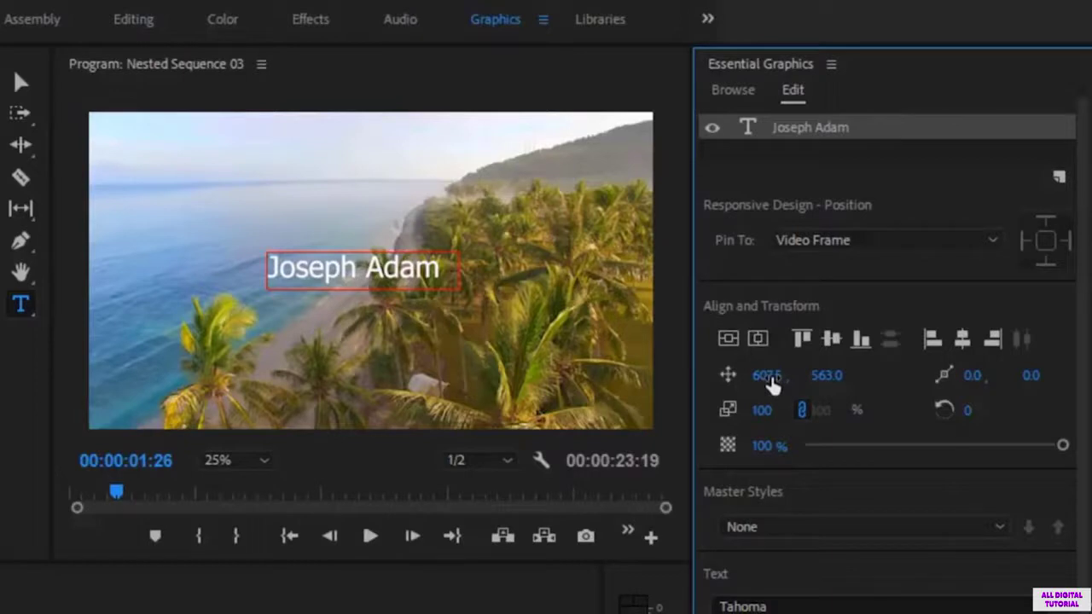
{"action": "left_click_drag", "start_coordinate": [767, 375], "coordinate": [789, 376]}
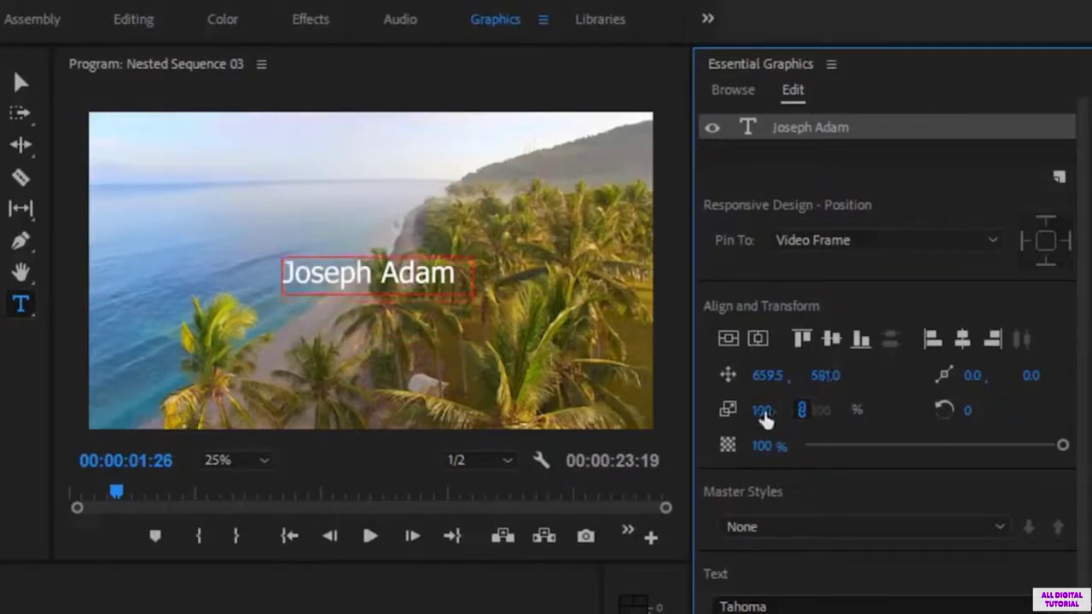
{"action": "mouse_move", "coordinate": [761, 410]}
{"action": "left_mouse_down"}
{"action": "mouse_move", "coordinate": [780, 409]}
{"action": "mouse_move", "coordinate": [754, 411]}
{"action": "mouse_move", "coordinate": [770, 410]}
{"action": "left_mouse_up"}
{"action": "left_click", "coordinate": [727, 342]}
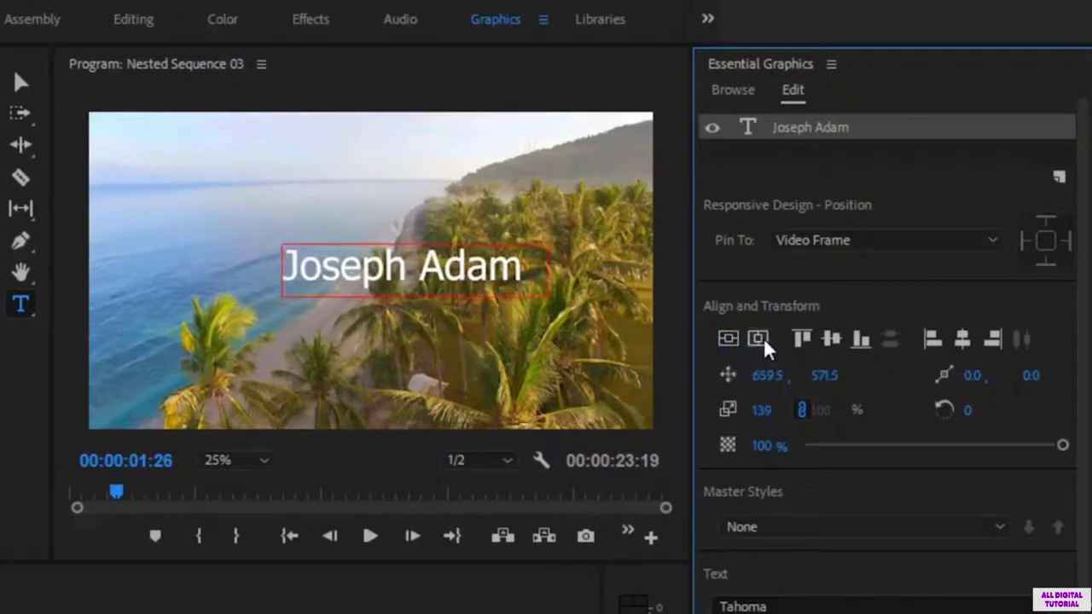
{"action": "left_click", "coordinate": [759, 341]}
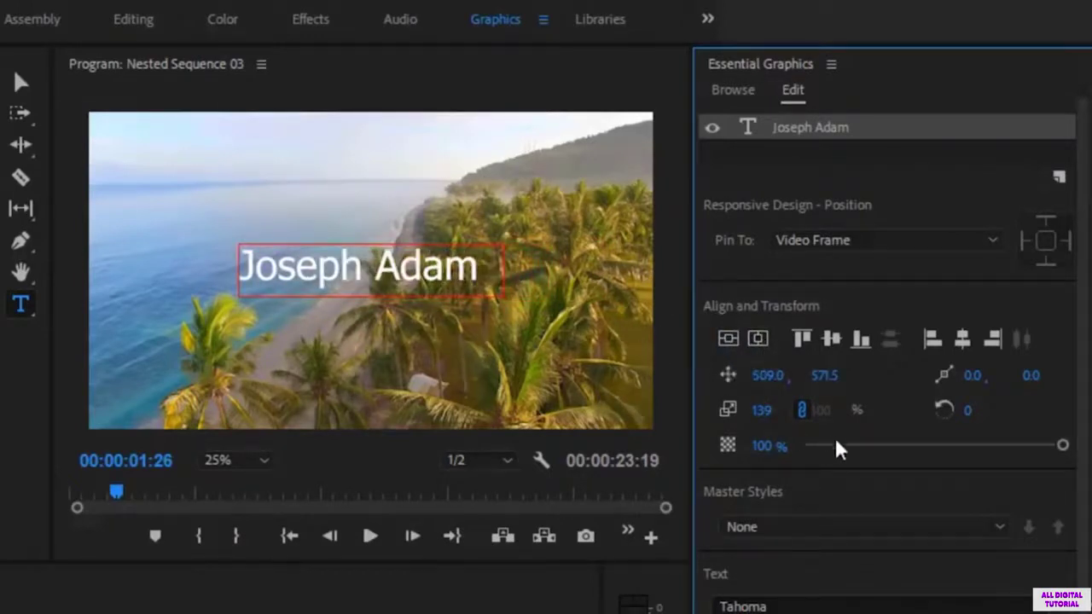
Step: Try out opacity and rotation changes, then set the title's Rotation back to 0
{"action": "mouse_move", "coordinate": [1062, 450]}
{"action": "left_mouse_down"}
{"action": "mouse_move", "coordinate": [883, 466]}
{"action": "mouse_move", "coordinate": [909, 466]}
{"action": "mouse_move", "coordinate": [811, 459]}
{"action": "mouse_move", "coordinate": [856, 446]}
{"action": "mouse_move", "coordinate": [1072, 461]}
{"action": "left_mouse_up"}
{"action": "mouse_move", "coordinate": [964, 411]}
{"action": "left_mouse_down"}
{"action": "mouse_move", "coordinate": [1000, 412]}
{"action": "mouse_move", "coordinate": [926, 411]}
{"action": "mouse_move", "coordinate": [981, 411]}
{"action": "mouse_move", "coordinate": [948, 411]}
{"action": "left_mouse_up"}
{"action": "left_click_drag", "start_coordinate": [964, 414], "coordinate": [970, 423]}
{"action": "left_click", "coordinate": [970, 418]}
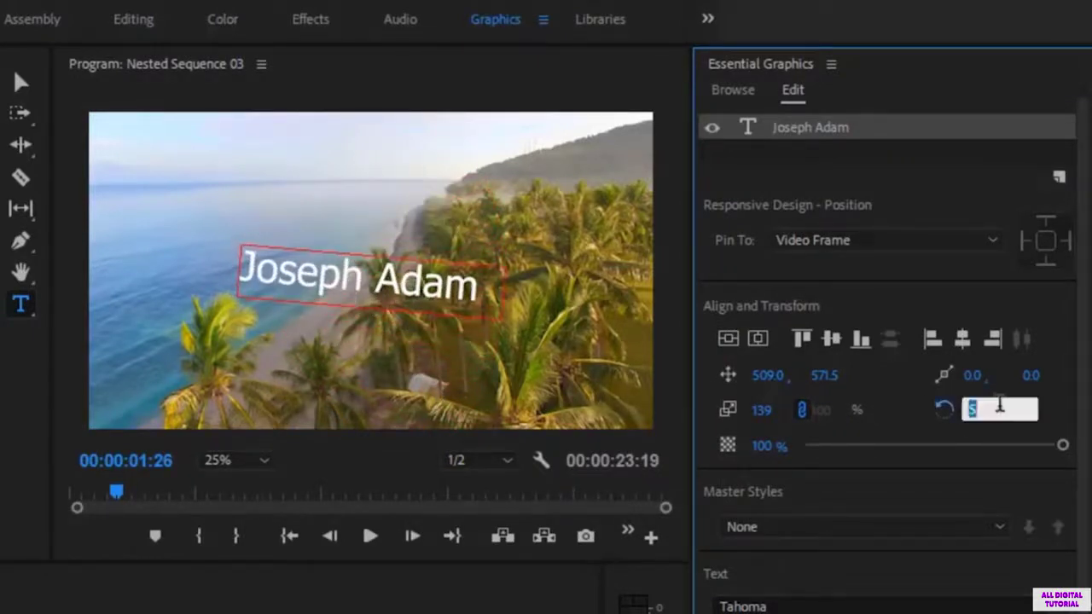
{"action": "type", "text": "0"}
{"action": "key", "text": "Return"}
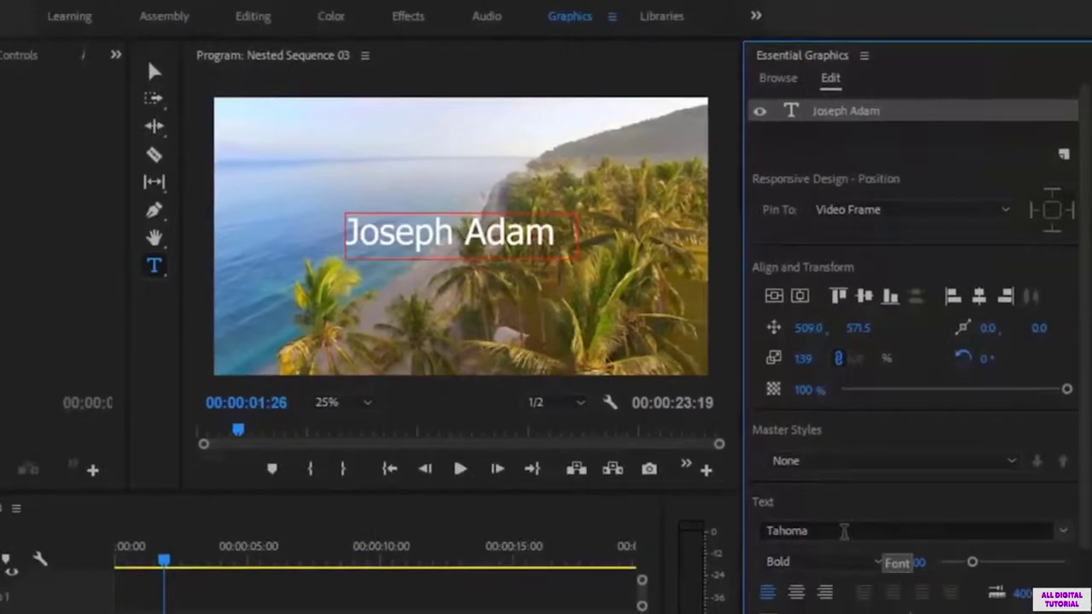
Step: Try the Showcard Gothic font on the title
{"action": "left_click", "coordinate": [1063, 532]}
{"action": "scroll", "coordinate": [853, 358], "scroll_direction": "up", "scroll_amount": 5}
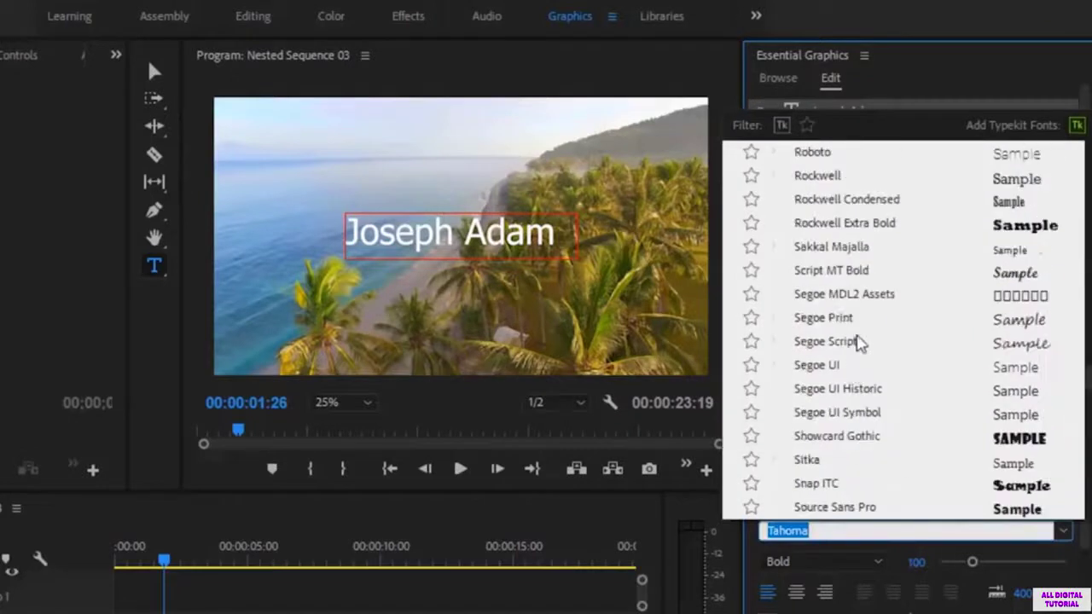
{"action": "left_click", "coordinate": [837, 439]}
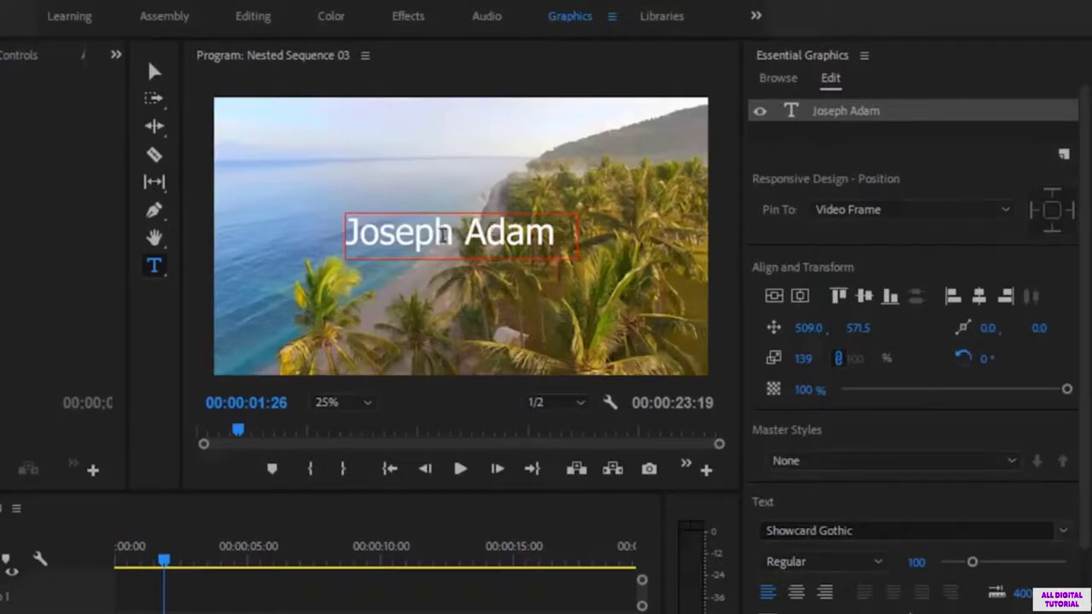
Step: Select the whole title text and apply the Gloss And Bloom script font
{"action": "double_click", "coordinate": [439, 237]}
{"action": "left_click_drag", "start_coordinate": [345, 230], "coordinate": [552, 239]}
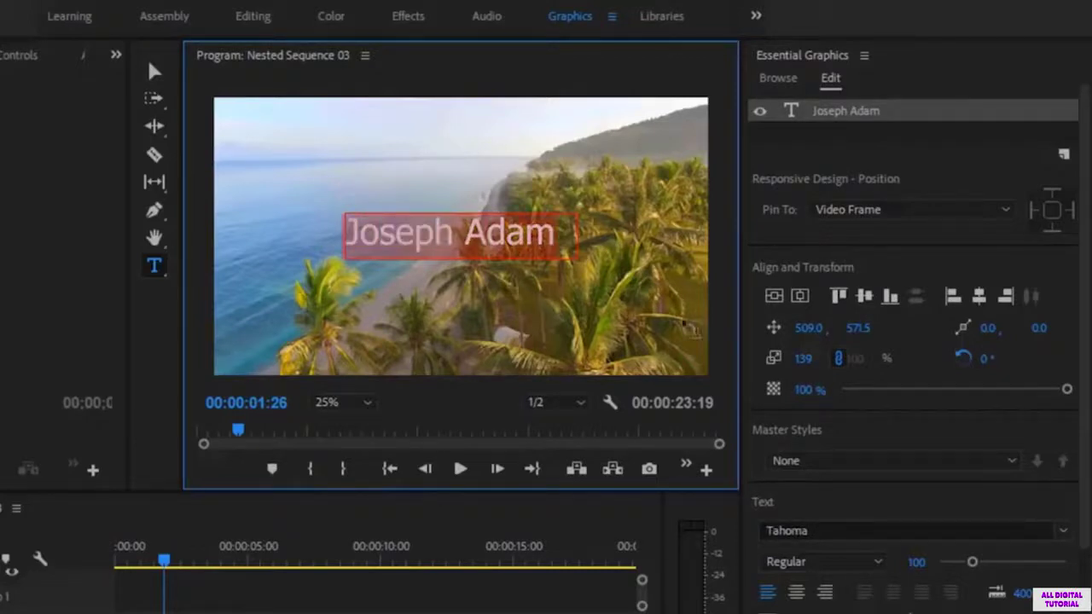
{"action": "left_click", "coordinate": [1062, 530]}
{"action": "scroll", "coordinate": [879, 273], "scroll_direction": "up", "scroll_amount": 10}
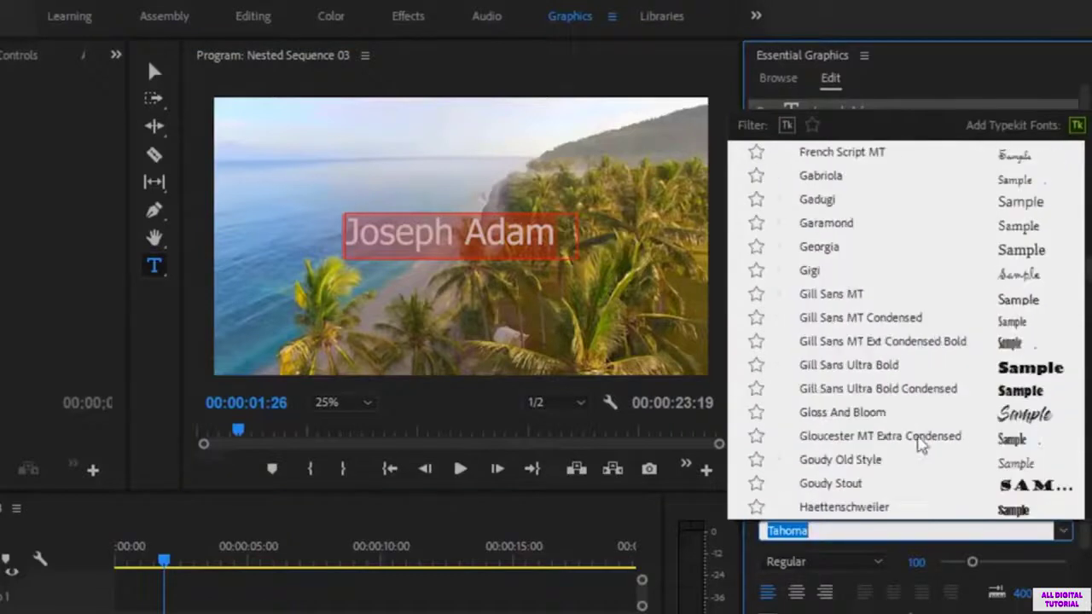
{"action": "left_click", "coordinate": [874, 414]}
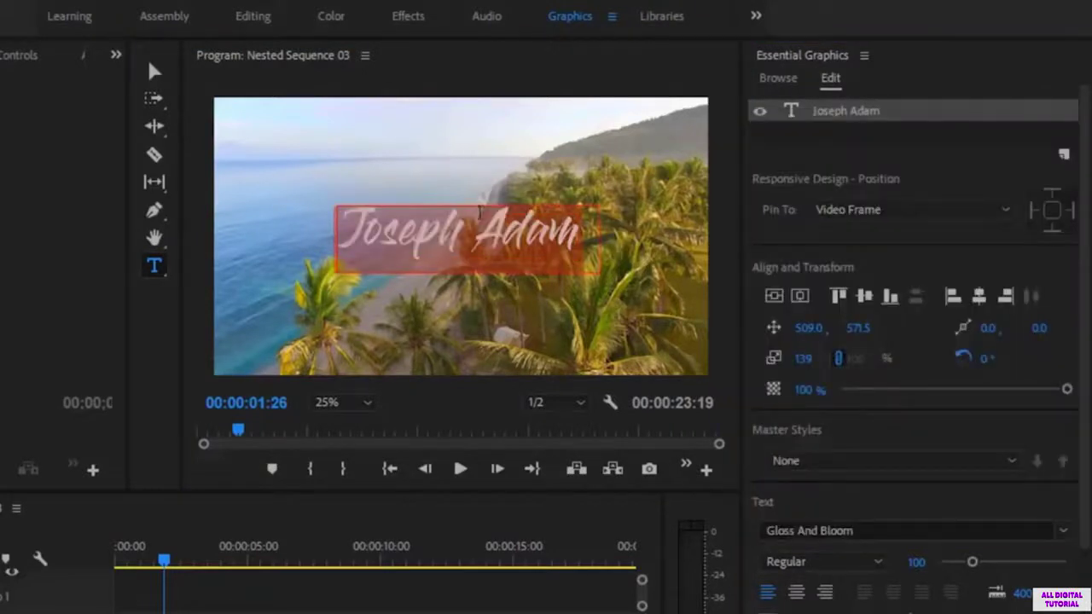
{"action": "left_click", "coordinate": [533, 238]}
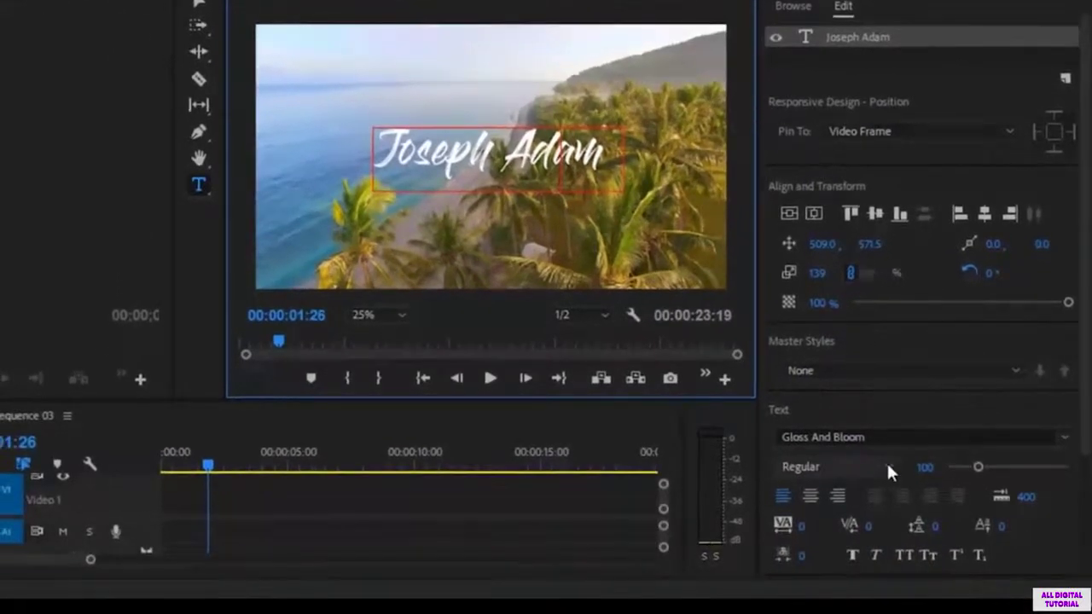
{"action": "left_click", "coordinate": [875, 556]}
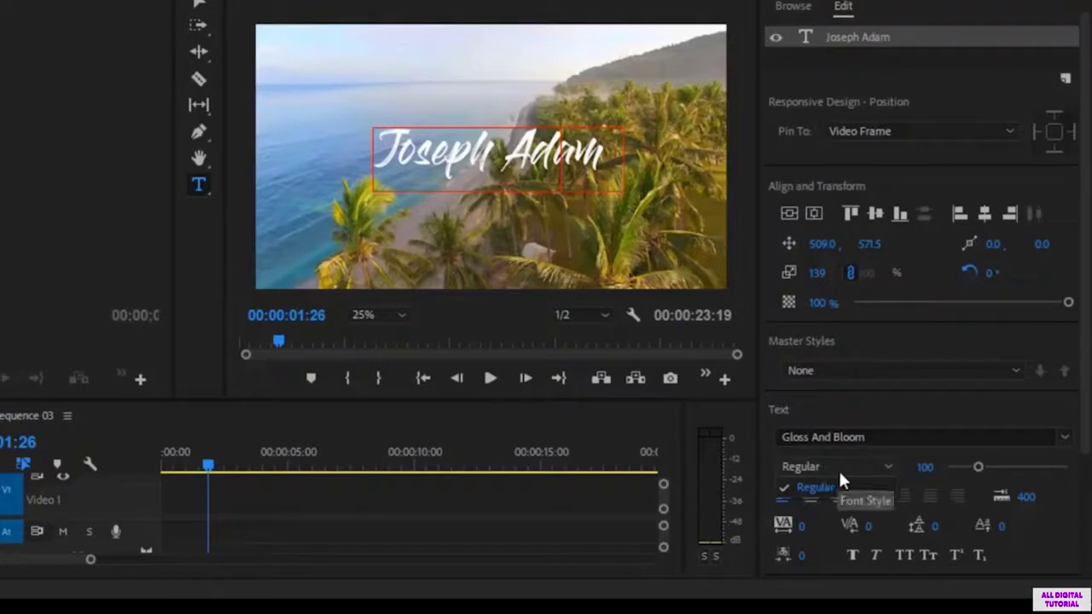
{"action": "left_click", "coordinate": [884, 467]}
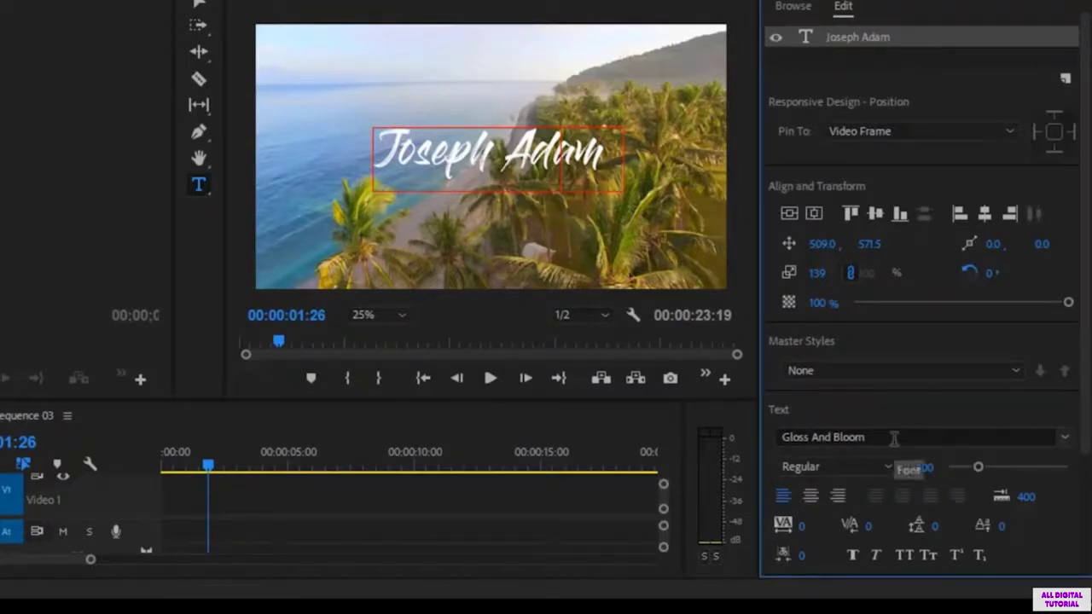
{"action": "left_click", "coordinate": [870, 465]}
{"action": "left_click", "coordinate": [840, 490]}
{"action": "left_click", "coordinate": [810, 497]}
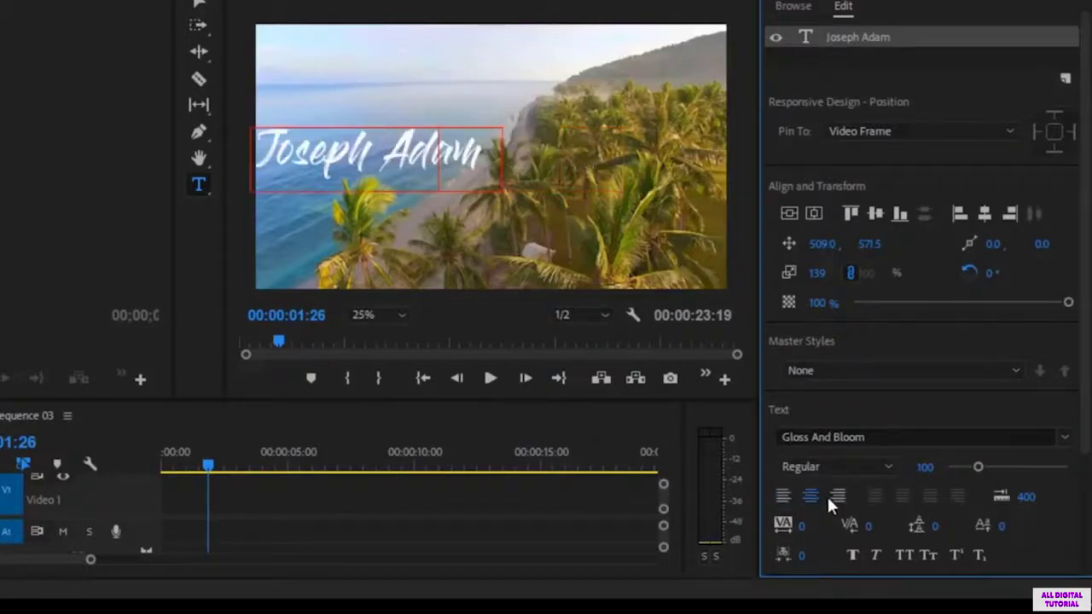
{"action": "left_click", "coordinate": [837, 497]}
{"action": "left_click", "coordinate": [785, 495]}
{"action": "left_click", "coordinate": [812, 495]}
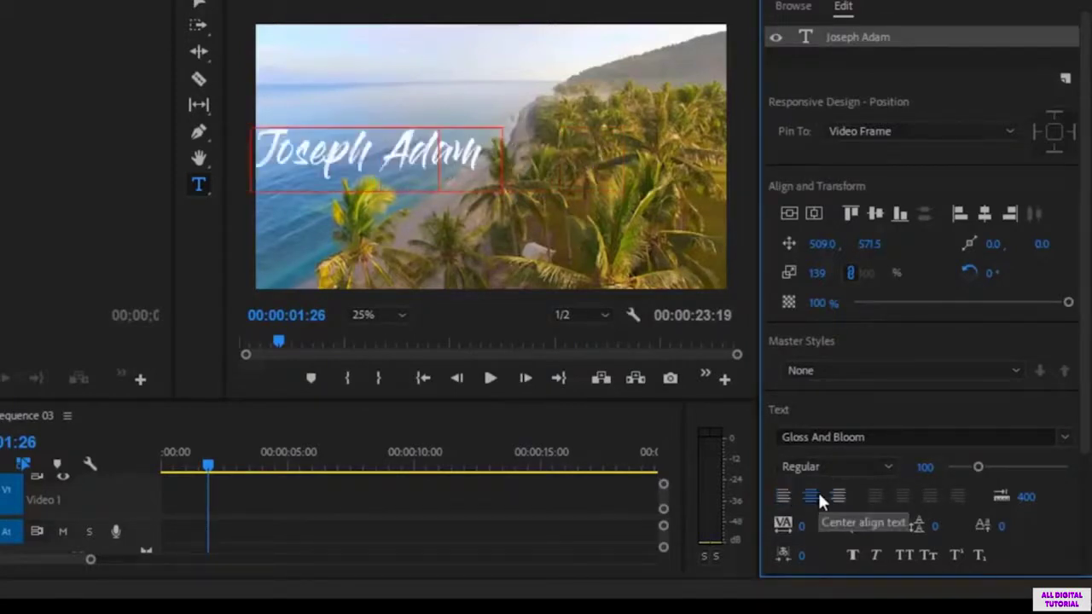
{"action": "left_click", "coordinate": [785, 494]}
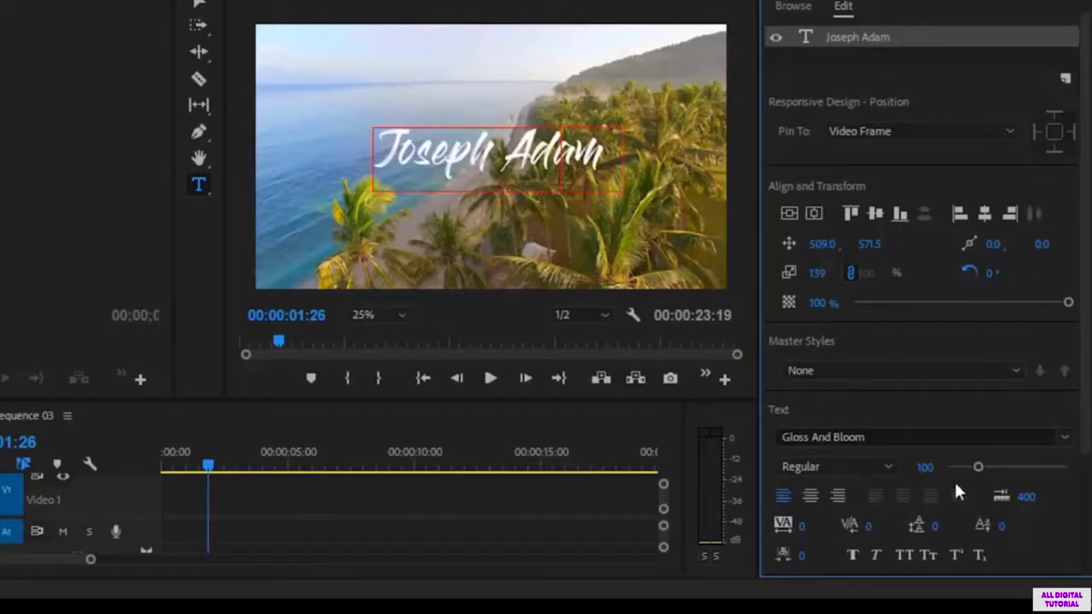
{"action": "scroll", "coordinate": [953, 503], "scroll_direction": "down", "scroll_amount": 1}
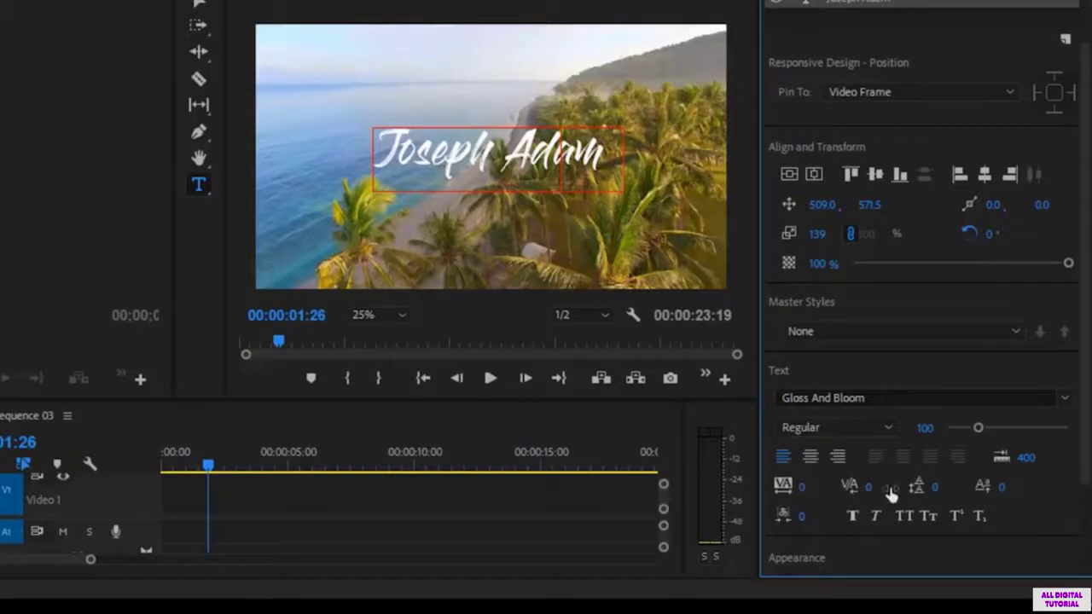
{"action": "double_click", "coordinate": [428, 139]}
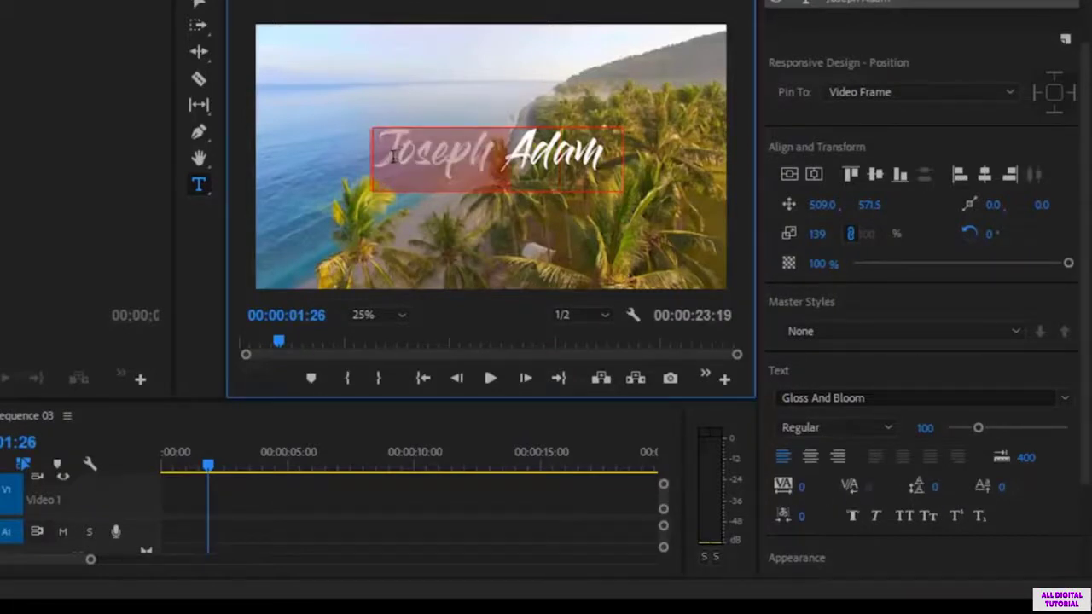
{"action": "left_click_drag", "start_coordinate": [542, 165], "coordinate": [603, 168]}
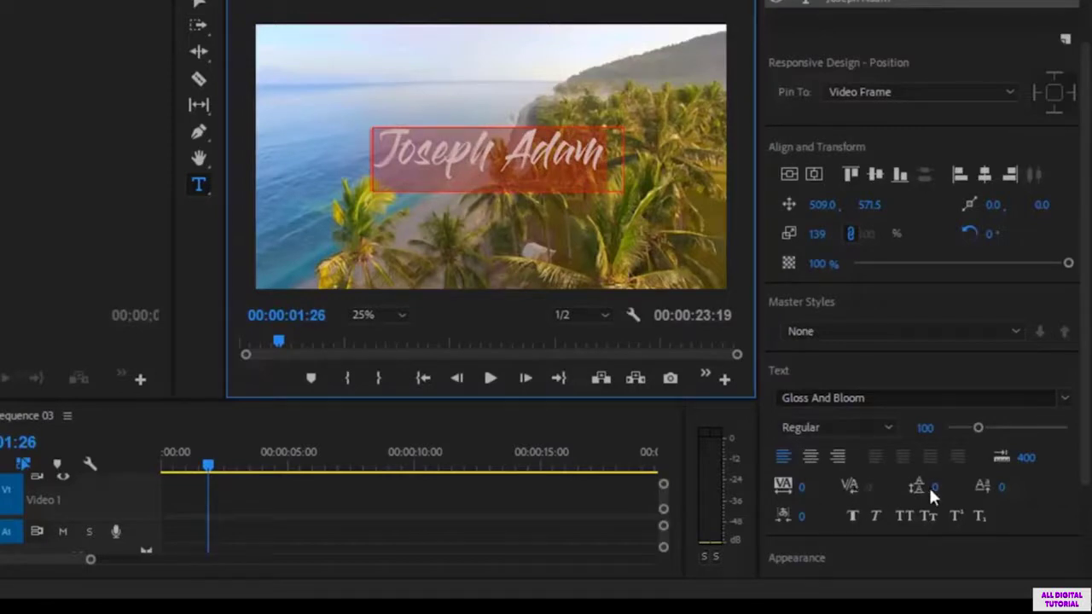
{"action": "left_click", "coordinate": [850, 486]}
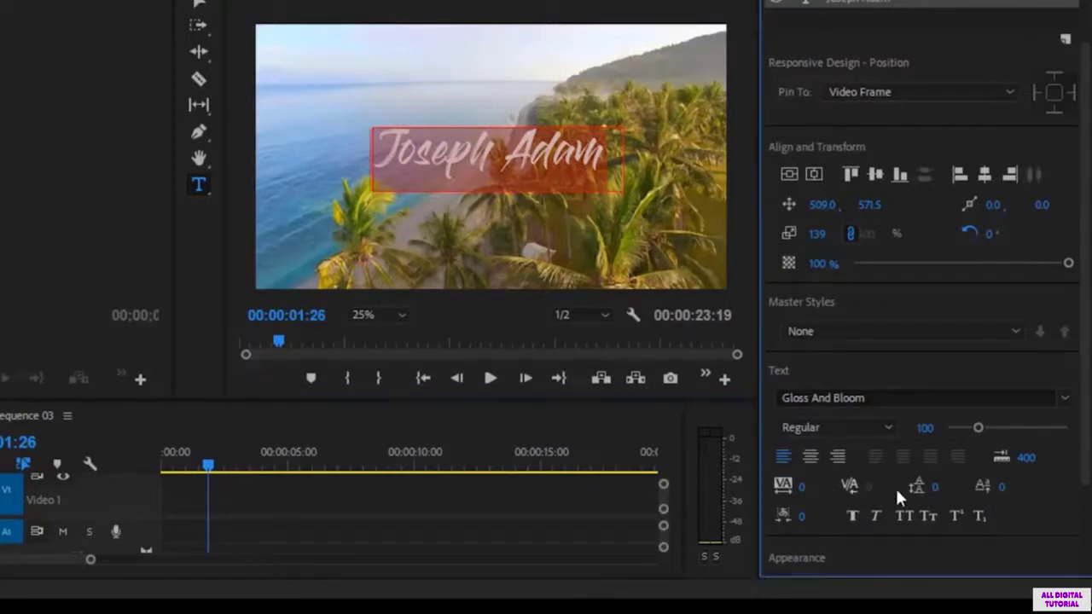
{"action": "mouse_move", "coordinate": [1001, 486]}
{"action": "left_mouse_down"}
{"action": "mouse_move", "coordinate": [969, 486]}
{"action": "mouse_move", "coordinate": [1010, 497]}
{"action": "left_mouse_up"}
{"action": "left_click", "coordinate": [1009, 492]}
{"action": "type", "text": "0"}
{"action": "key", "text": "Return"}
{"action": "left_click", "coordinate": [874, 514]}
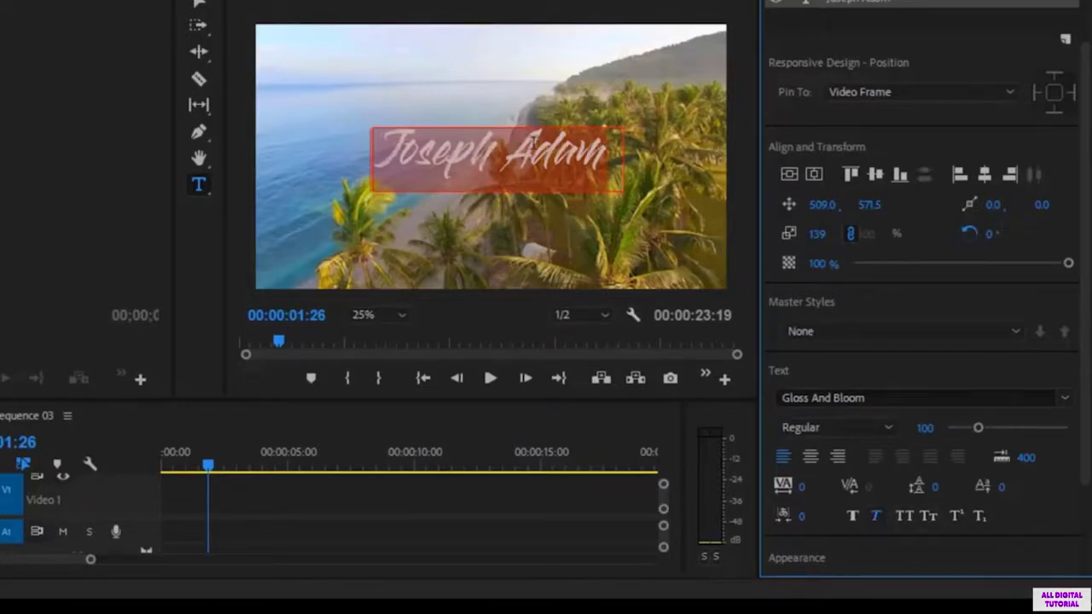
{"action": "left_click", "coordinate": [853, 515]}
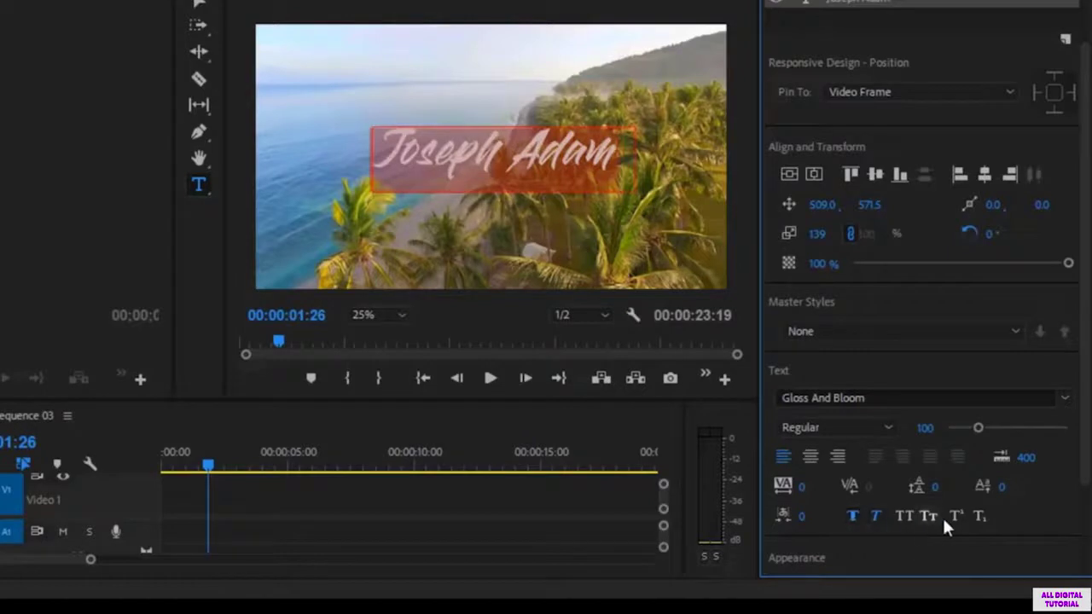
{"action": "left_click", "coordinate": [870, 516]}
{"action": "left_click", "coordinate": [853, 517]}
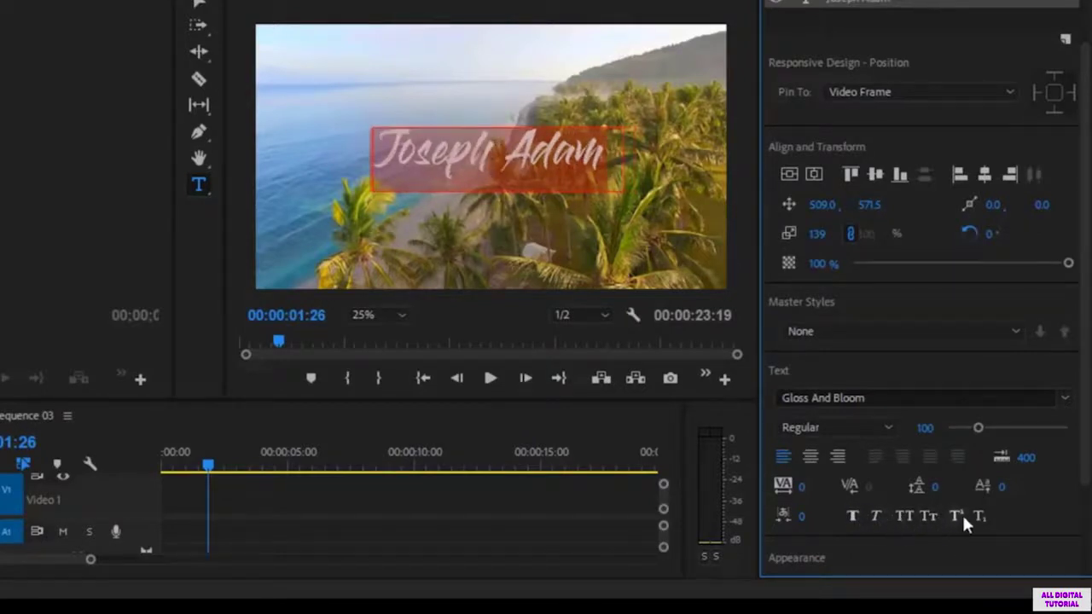
Step: Preview the title playback, then return the playhead to 00:00:00:00
{"action": "left_click", "coordinate": [490, 378]}
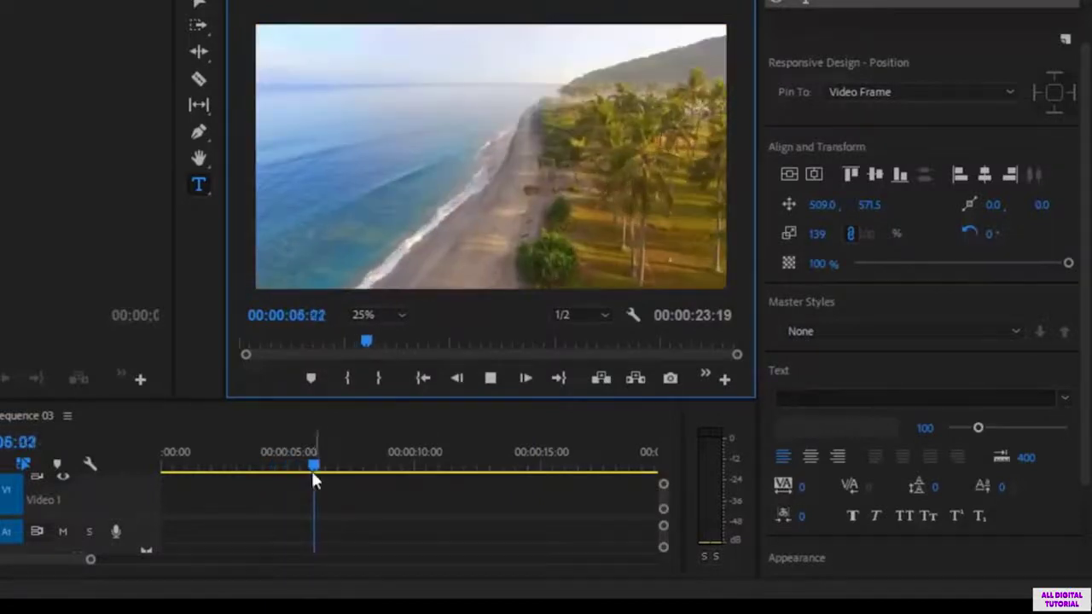
{"action": "left_click", "coordinate": [491, 378]}
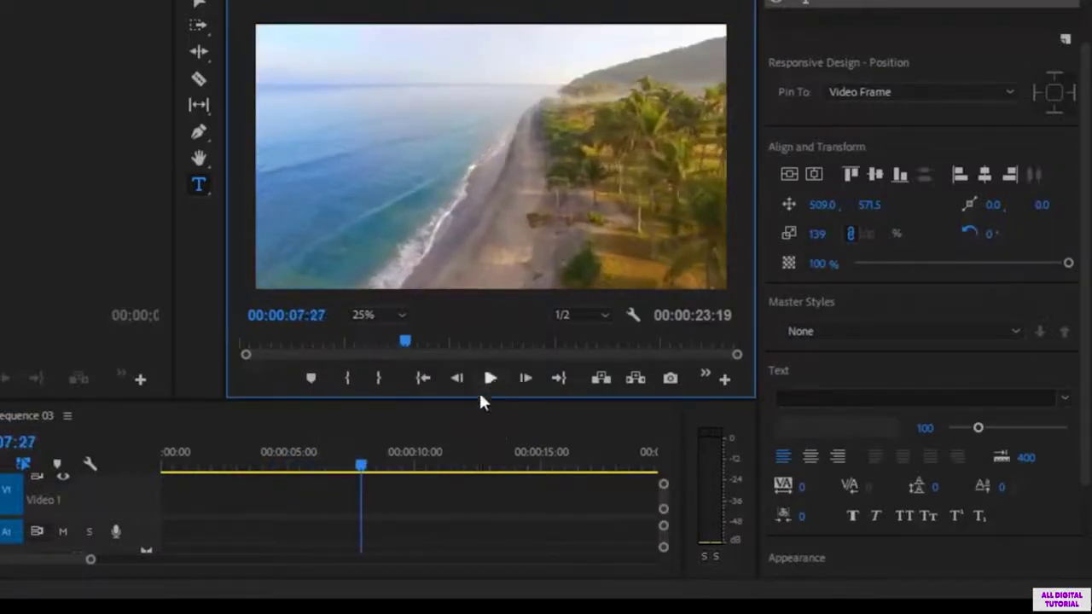
{"action": "left_click_drag", "start_coordinate": [364, 467], "coordinate": [143, 469]}
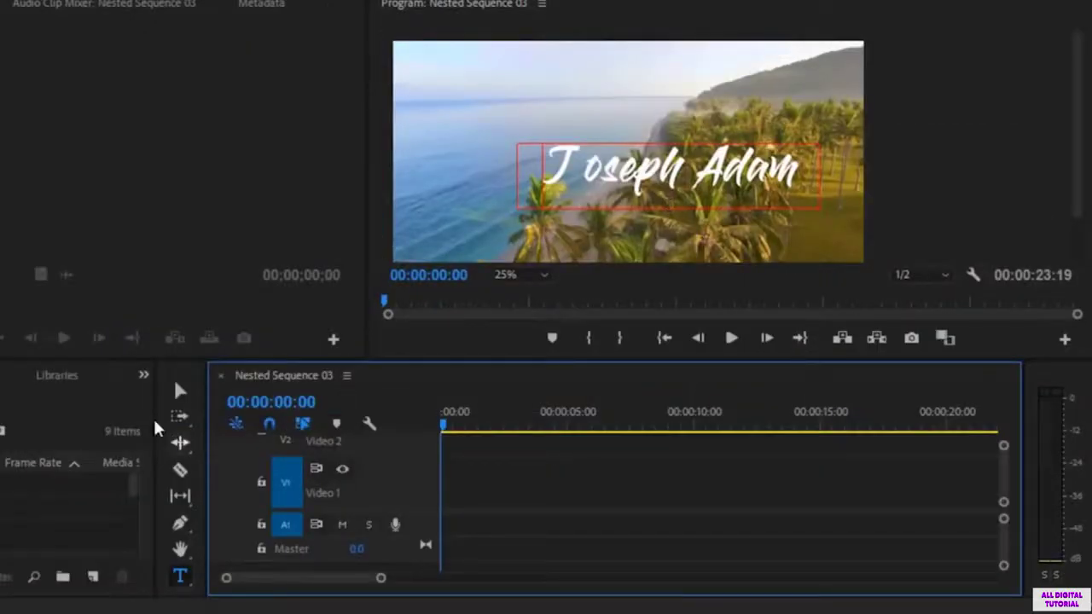
Step: Enlarge the Program monitor and drag the title slightly left and lower over the palms
{"action": "left_click", "coordinate": [183, 391]}
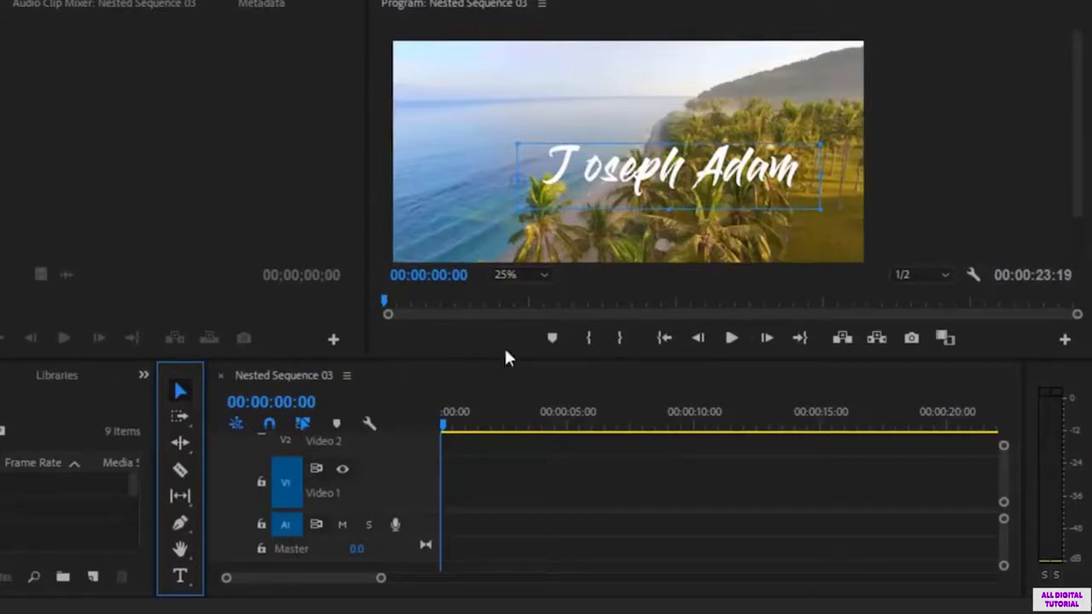
{"action": "left_click_drag", "start_coordinate": [663, 361], "coordinate": [661, 424]}
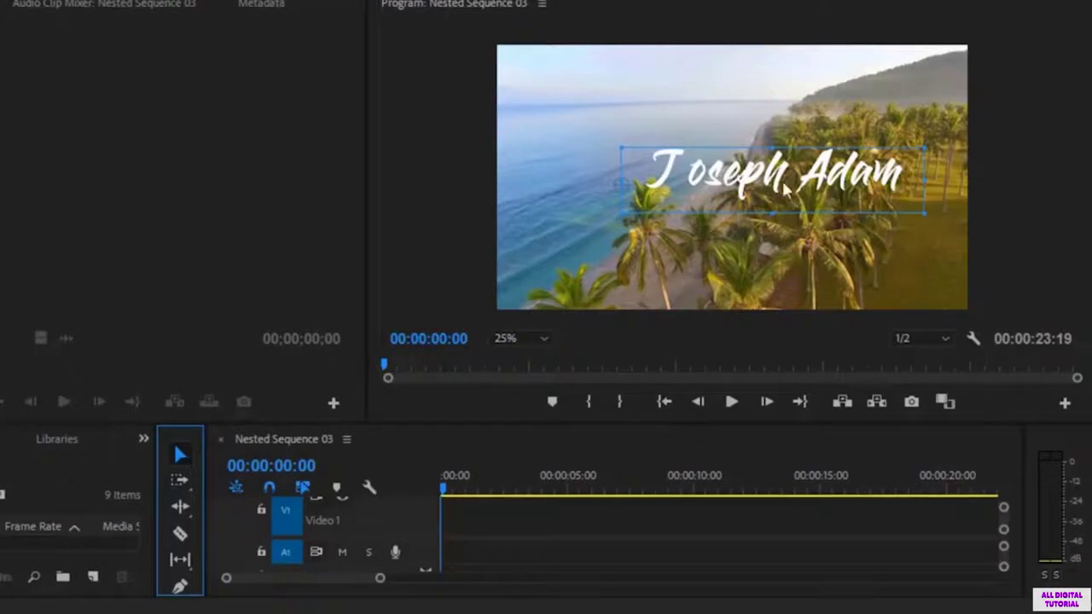
{"action": "left_click_drag", "start_coordinate": [762, 203], "coordinate": [717, 298]}
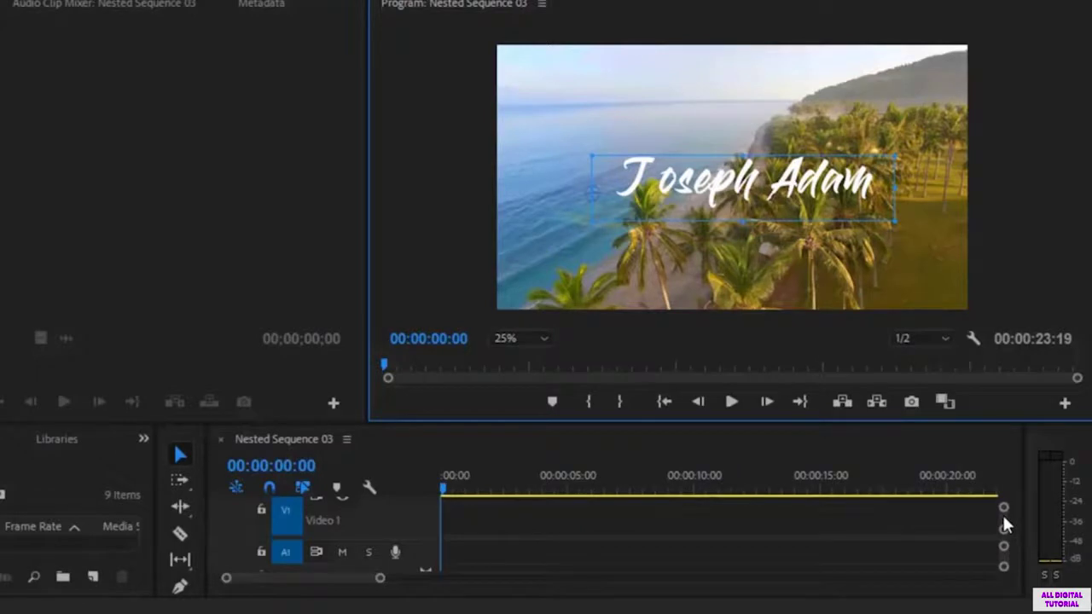
{"action": "scroll", "coordinate": [1002, 512], "scroll_direction": "up", "scroll_amount": 3}
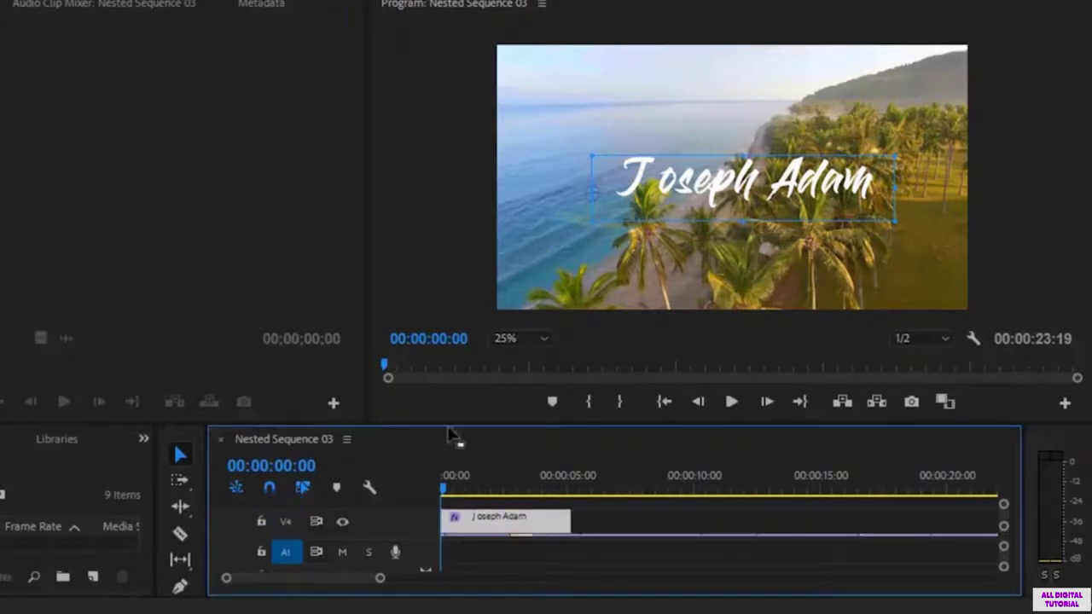
Step: Enlarge the timeline, shift the title clip to about 5 seconds and preview it
{"action": "left_click_drag", "start_coordinate": [461, 424], "coordinate": [460, 386]}
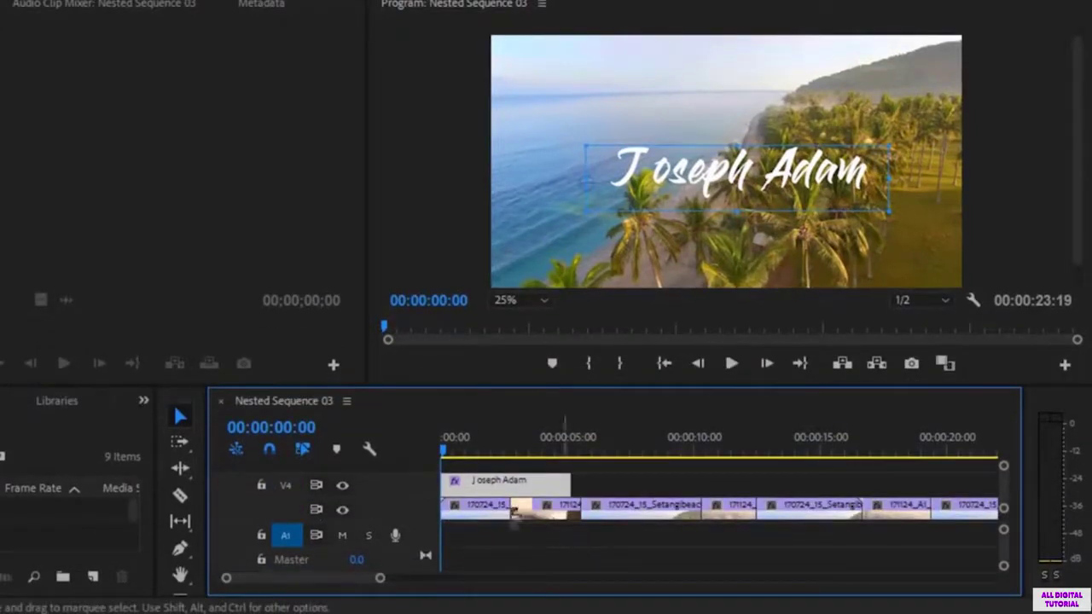
{"action": "left_click_drag", "start_coordinate": [614, 497], "coordinate": [647, 486]}
{"action": "left_click", "coordinate": [552, 442]}
{"action": "key", "text": "space"}
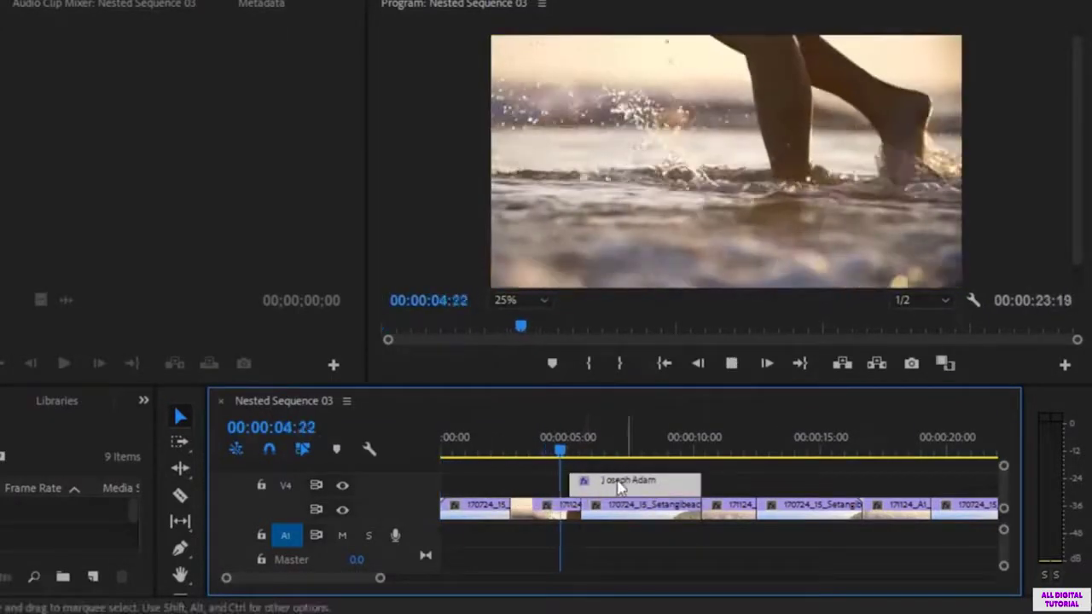
{"action": "key", "text": "space"}
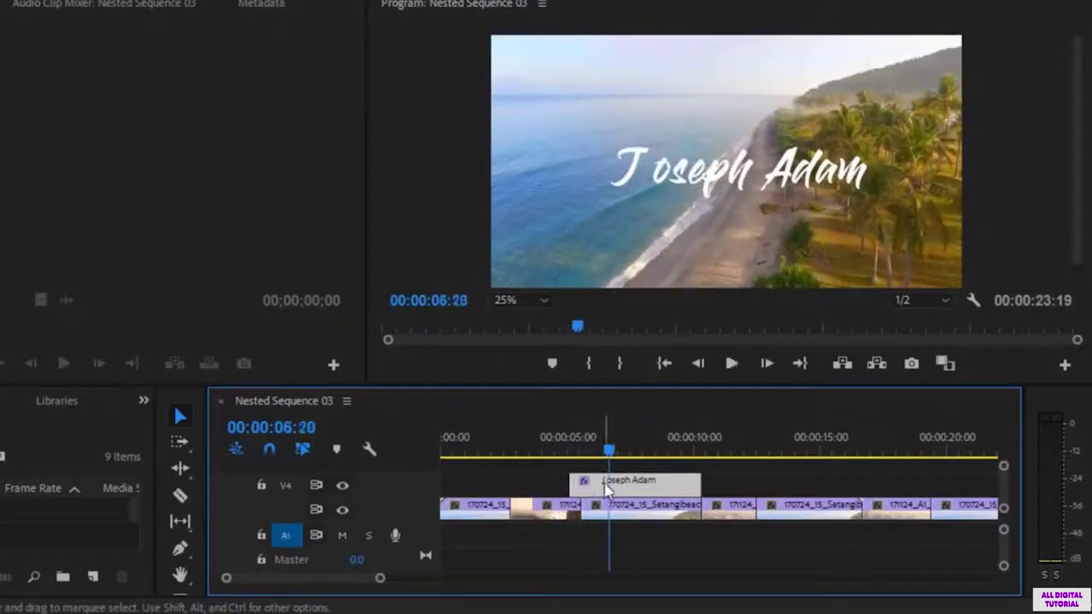
Step: Extend the title clip back to 0 so it spans about ten seconds, and preview it
{"action": "left_click_drag", "start_coordinate": [573, 485], "coordinate": [439, 485]}
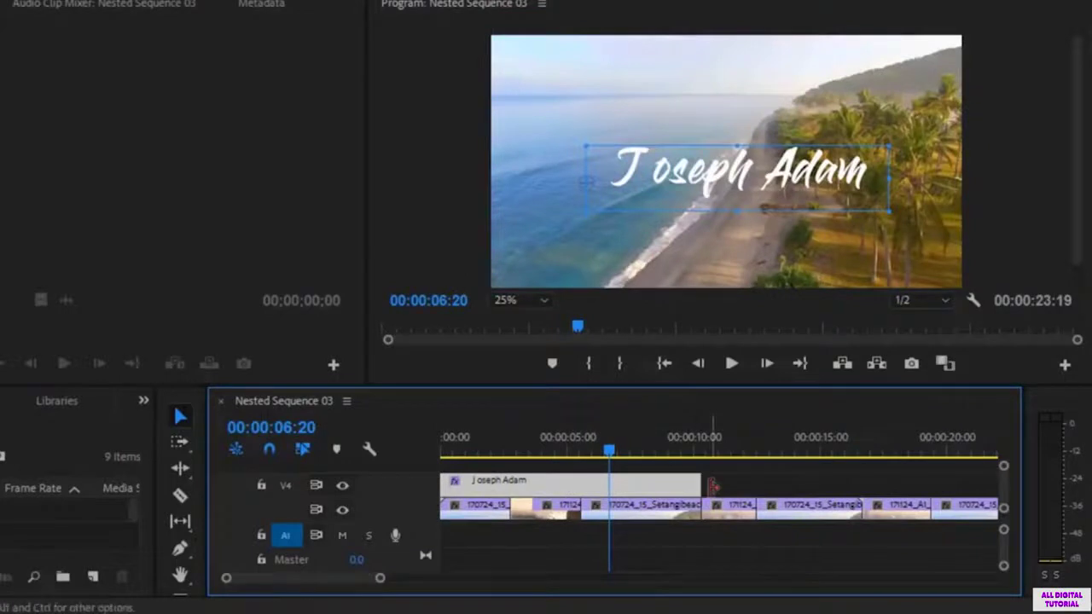
{"action": "left_click_drag", "start_coordinate": [609, 450], "coordinate": [429, 456]}
{"action": "key", "text": "space"}
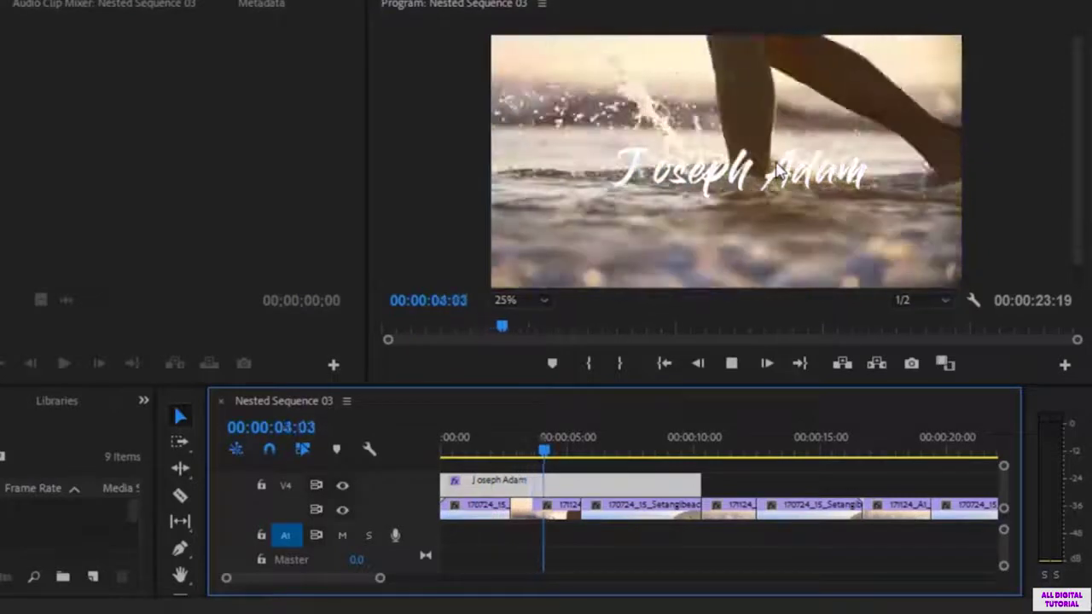
{"action": "key", "text": "space"}
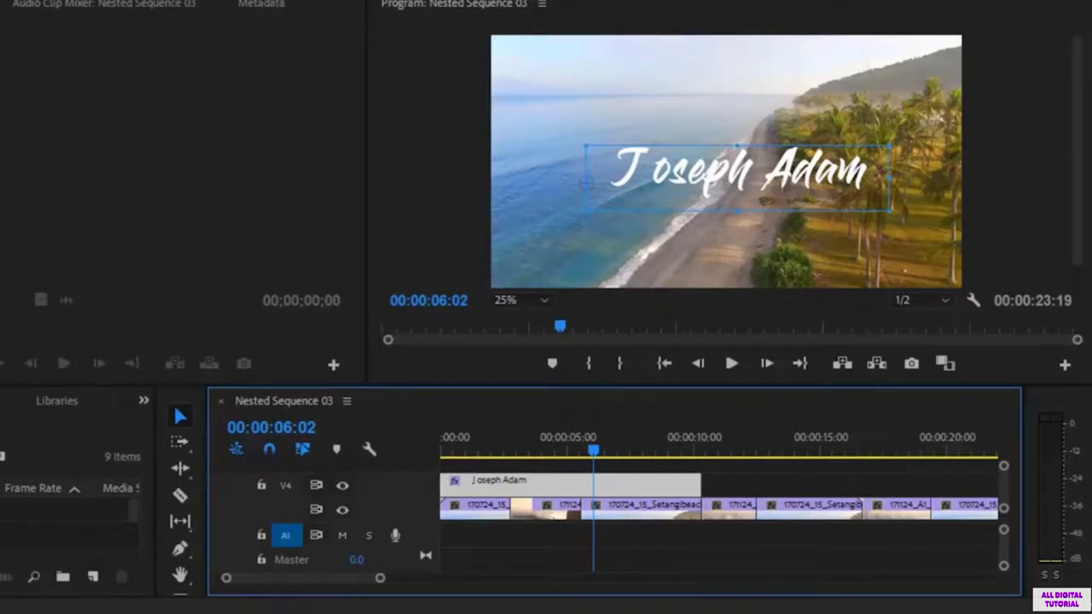
{"action": "key", "text": "alt+shift+6"}
Step: Show the title's Edit properties and try a magenta fill colour
{"action": "left_click", "coordinate": [842, 36]}
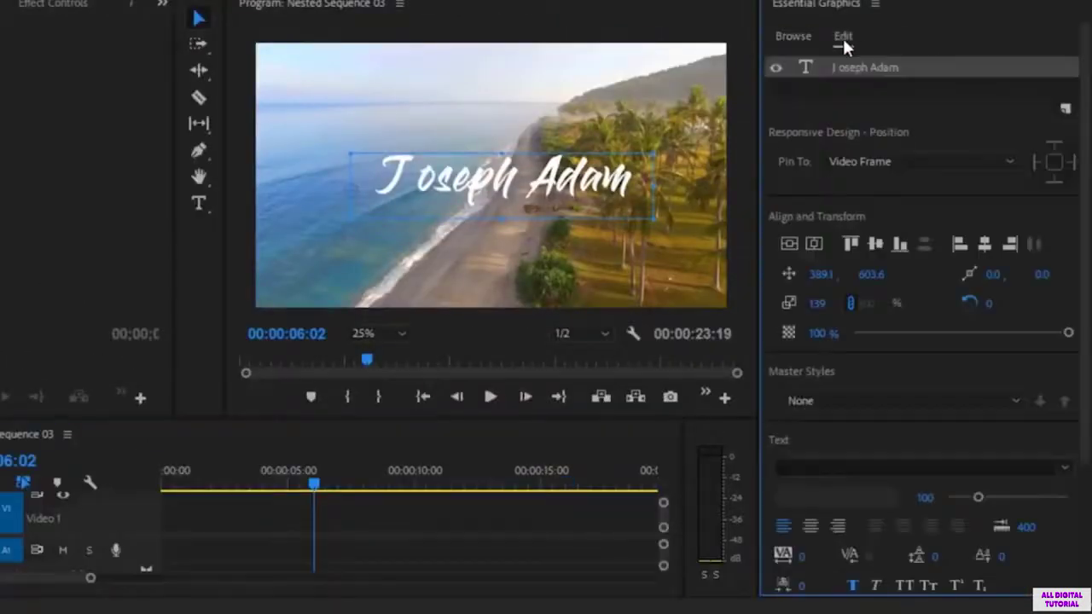
{"action": "scroll", "coordinate": [913, 410], "scroll_direction": "down", "scroll_amount": 3}
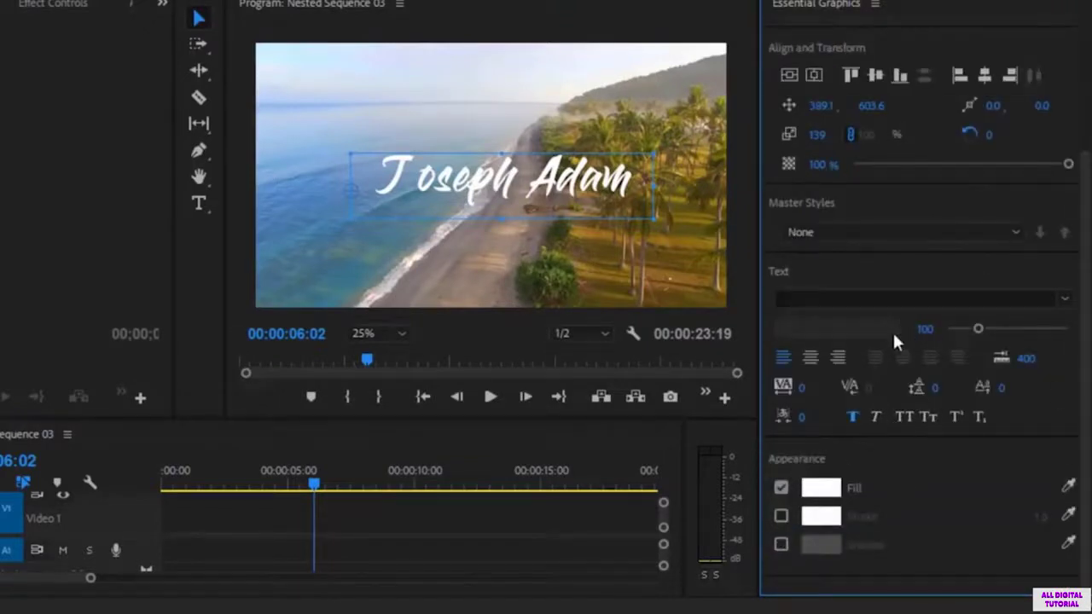
{"action": "scroll", "coordinate": [894, 341], "scroll_direction": "up", "scroll_amount": 2}
{"action": "scroll", "coordinate": [883, 227], "scroll_direction": "down", "scroll_amount": 2}
{"action": "left_click", "coordinate": [836, 488]}
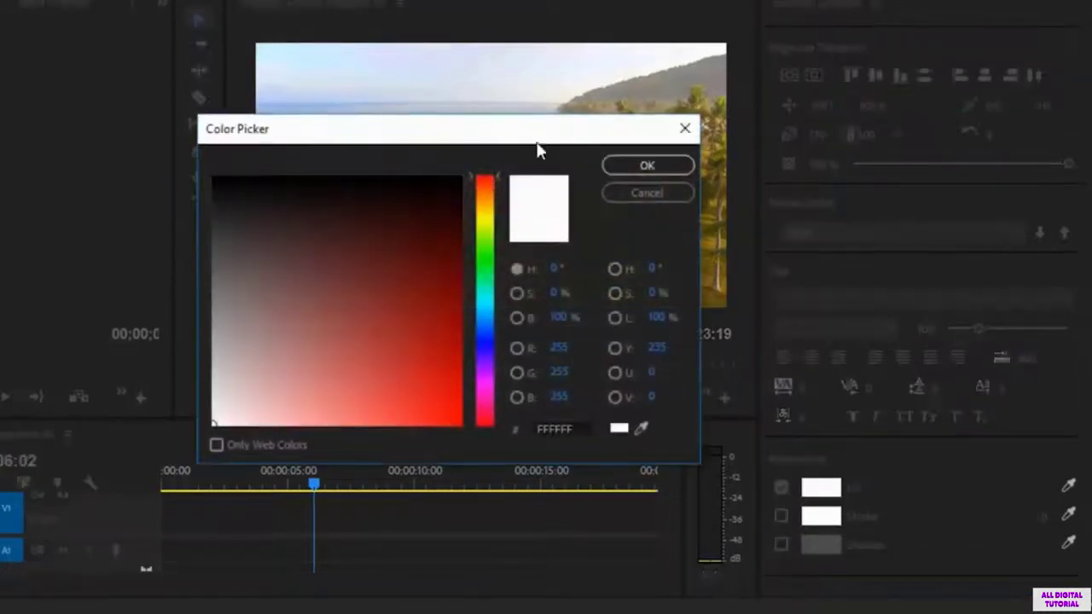
{"action": "left_click_drag", "start_coordinate": [556, 143], "coordinate": [960, 250]}
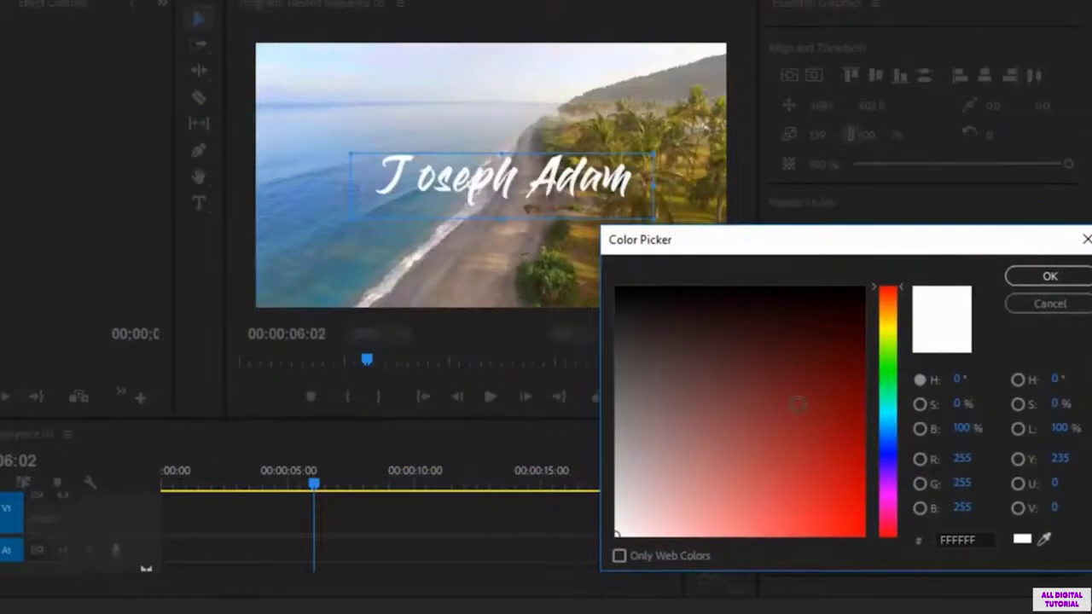
{"action": "left_click", "coordinate": [798, 405]}
{"action": "left_click", "coordinate": [836, 473]}
{"action": "left_click", "coordinate": [887, 496]}
{"action": "left_click", "coordinate": [847, 466]}
{"action": "left_click", "coordinate": [1035, 278]}
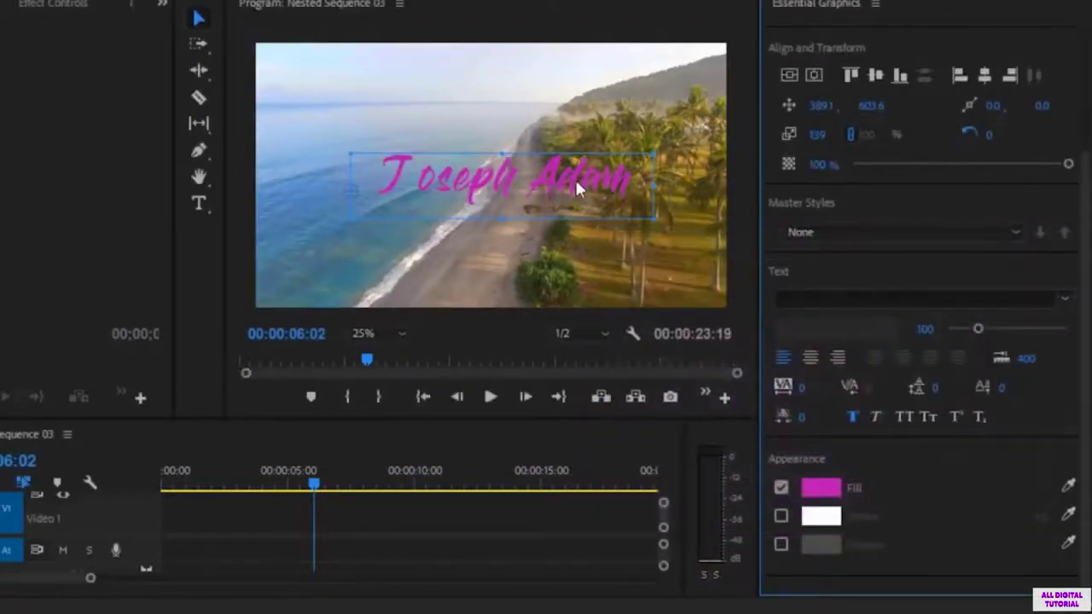
Step: Change the title's fill to bright green 6FC513
{"action": "left_click", "coordinate": [822, 487]}
{"action": "left_click_drag", "start_coordinate": [419, 261], "coordinate": [270, 378]}
{"action": "left_click", "coordinate": [419, 246]}
{"action": "left_click", "coordinate": [484, 238]}
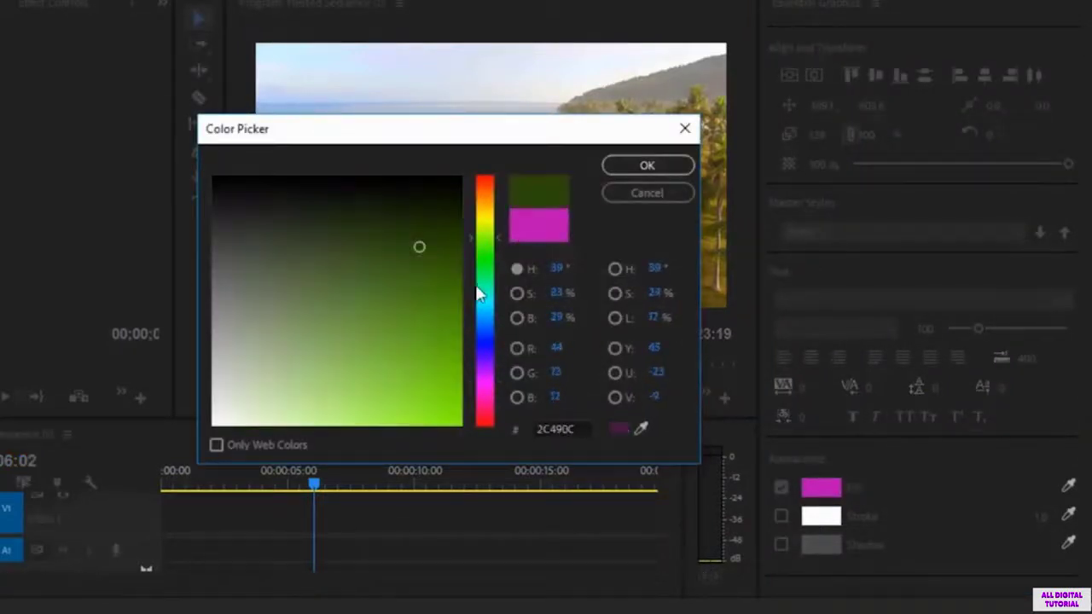
{"action": "left_click", "coordinate": [444, 330]}
{"action": "left_click", "coordinate": [437, 368]}
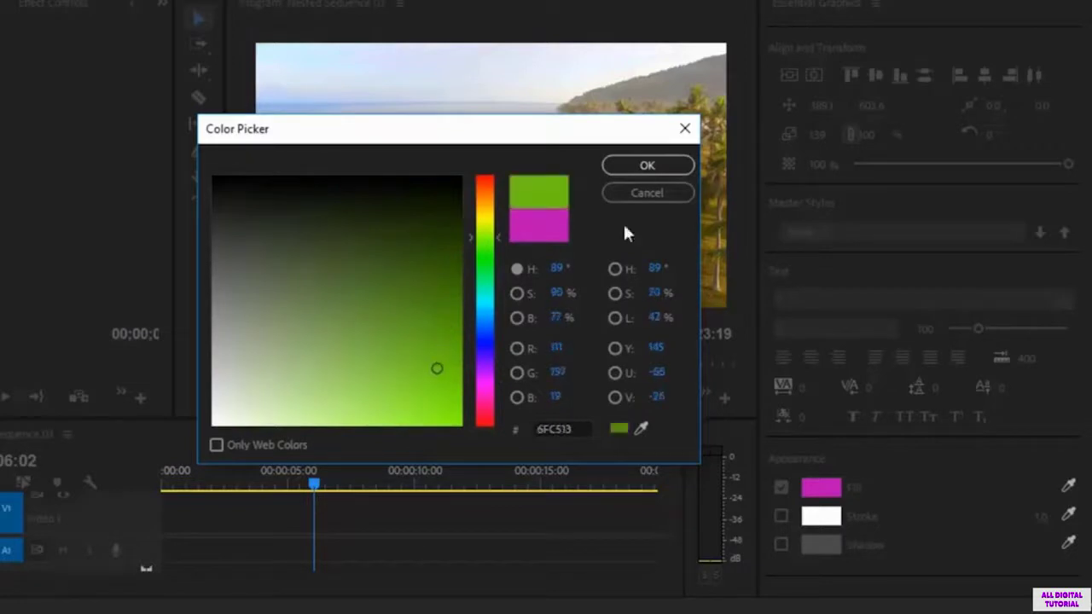
{"action": "left_click", "coordinate": [650, 165]}
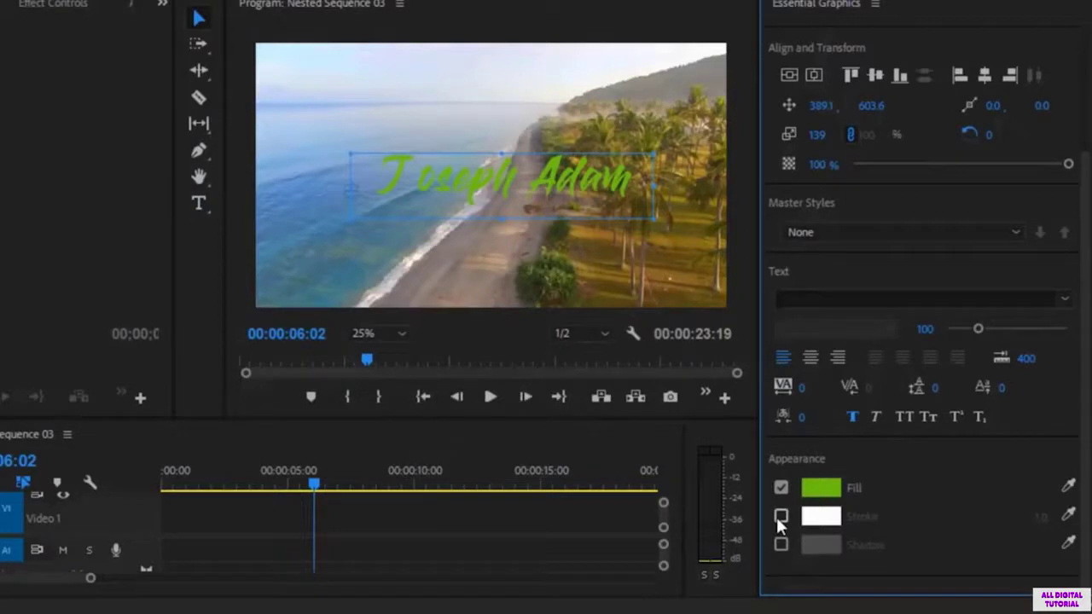
Step: Add a white stroke to the title text and thicken it to width 31
{"action": "left_click", "coordinate": [779, 517]}
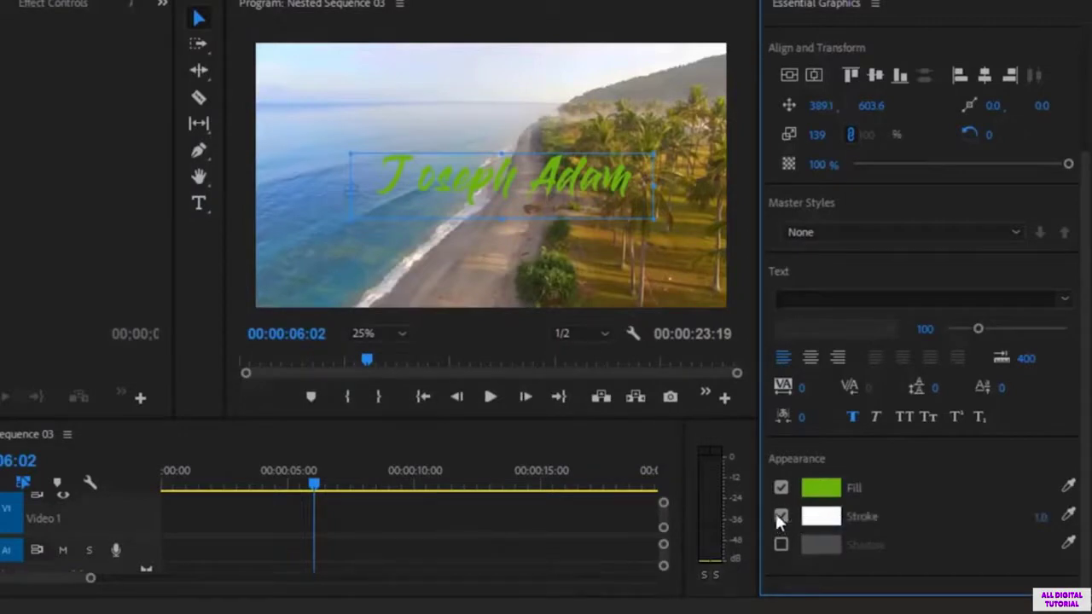
{"action": "left_click", "coordinate": [831, 522]}
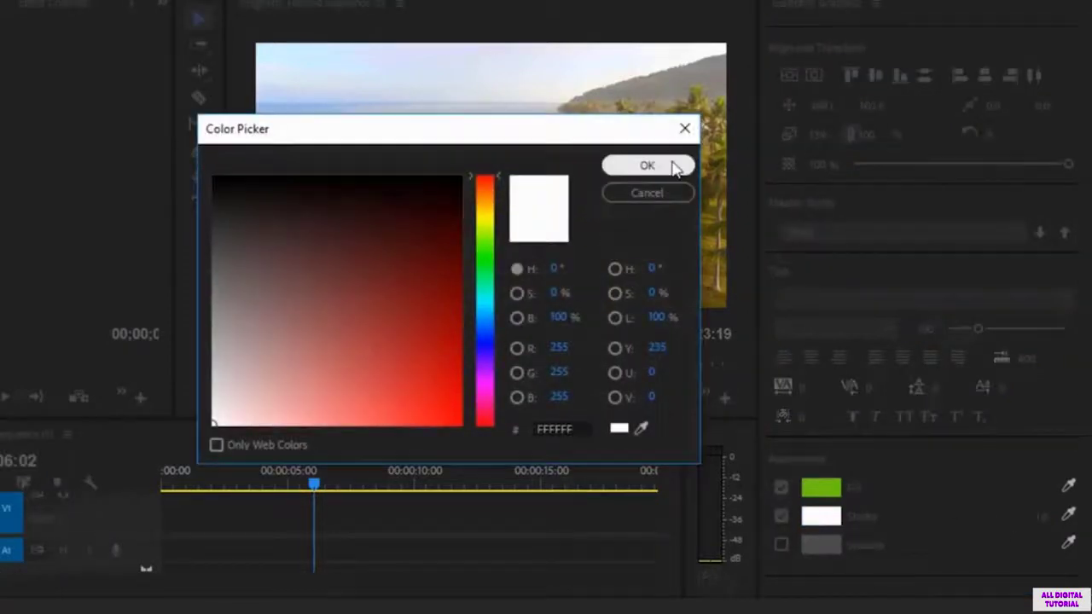
{"action": "left_click", "coordinate": [670, 164]}
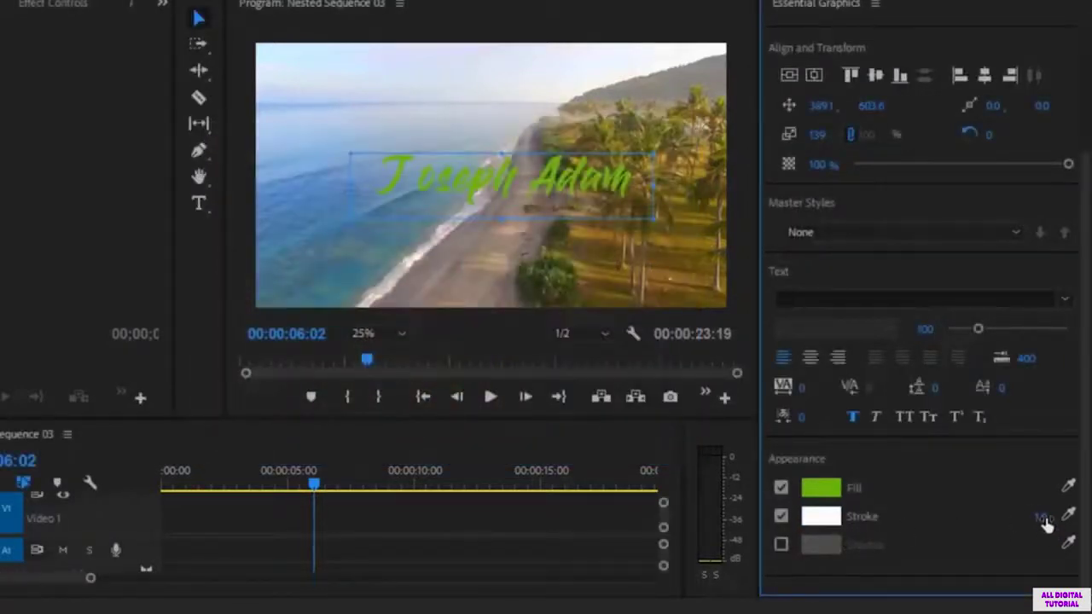
{"action": "mouse_move", "coordinate": [1042, 517]}
{"action": "left_mouse_down"}
{"action": "mouse_move", "coordinate": [1041, 527]}
{"action": "mouse_move", "coordinate": [1060, 526]}
{"action": "left_mouse_up"}
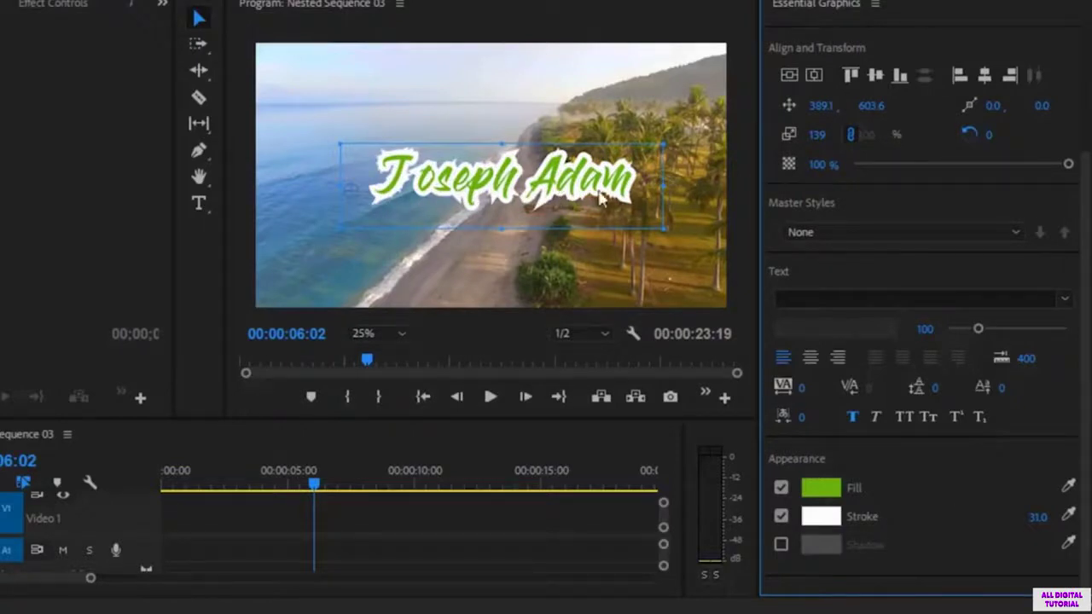
{"action": "left_click", "coordinate": [782, 517]}
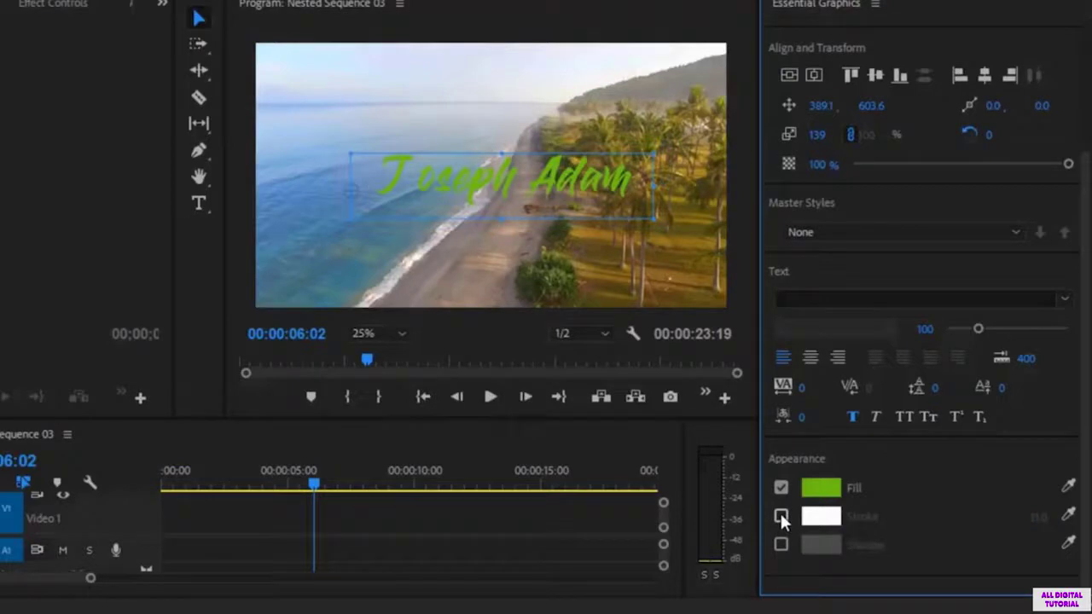
{"action": "left_click", "coordinate": [781, 517]}
Step: Try a fully opaque drop shadow, then switch off both the shadow and the stroke
{"action": "left_click", "coordinate": [780, 546]}
{"action": "left_click_drag", "start_coordinate": [1032, 576], "coordinate": [1073, 577]}
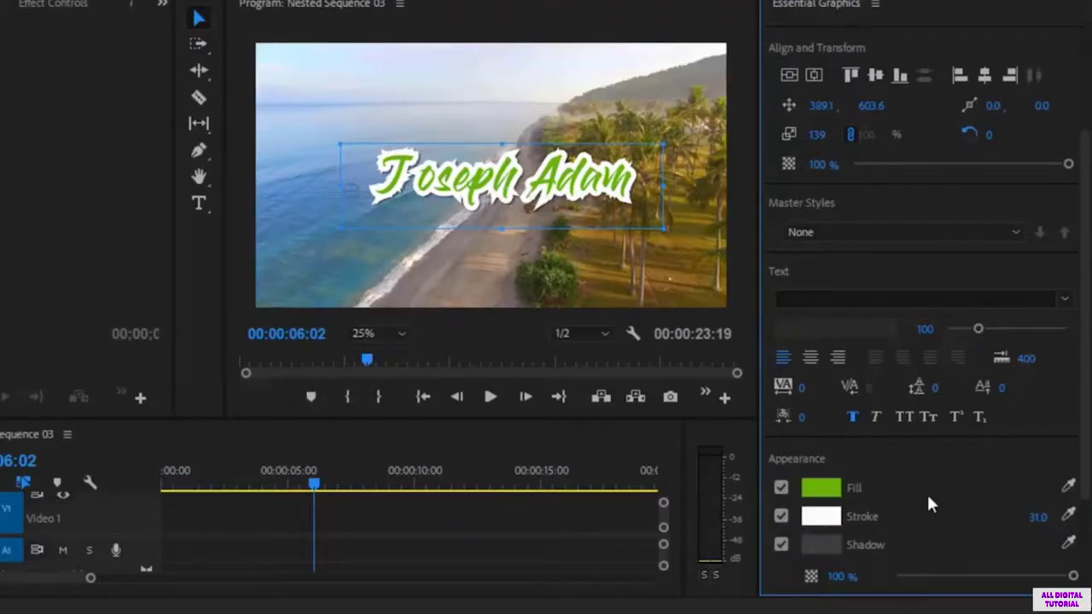
{"action": "left_click", "coordinate": [781, 545]}
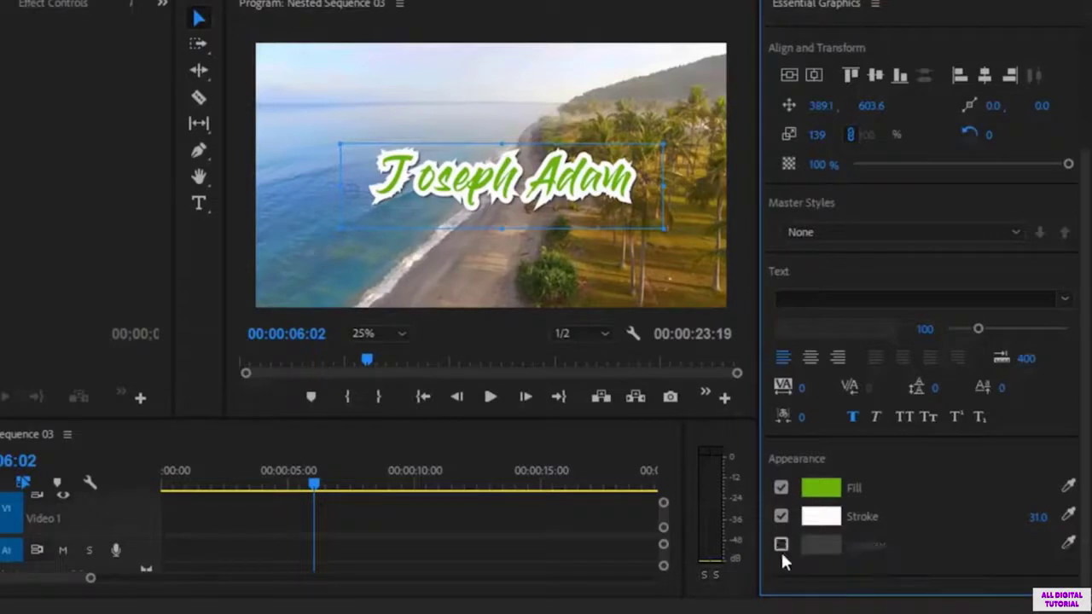
{"action": "left_click", "coordinate": [779, 516]}
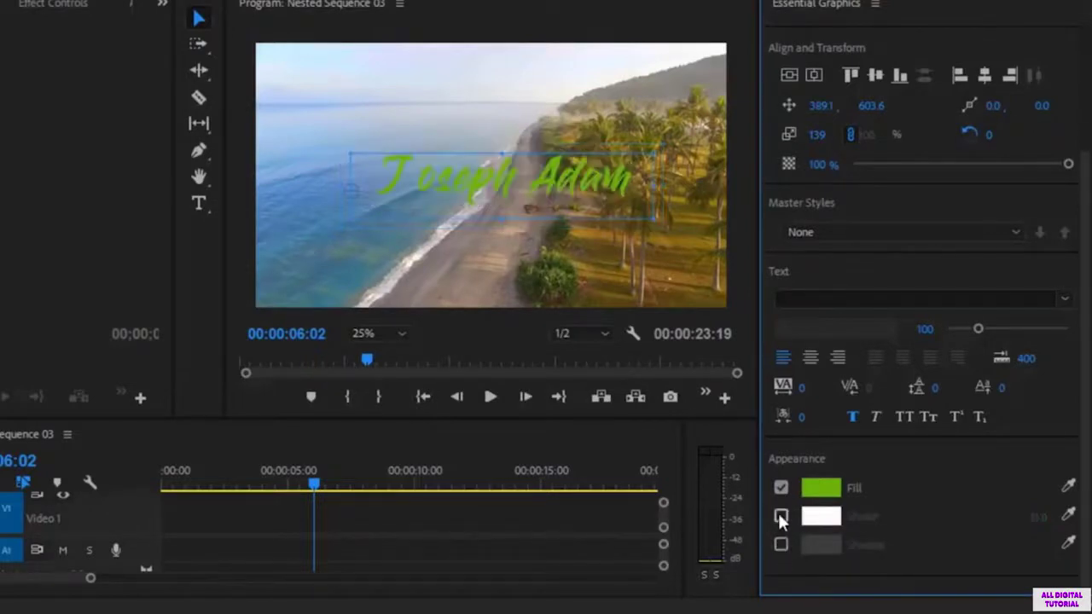
Step: Change the title's fill colour to purple (B518A9) in the Color Picker
{"action": "left_click", "coordinate": [822, 490]}
{"action": "left_click", "coordinate": [400, 317]}
{"action": "left_click", "coordinate": [485, 375]}
{"action": "left_click_drag", "start_coordinate": [482, 358], "coordinate": [469, 320]}
{"action": "left_click", "coordinate": [484, 375]}
{"action": "left_click", "coordinate": [419, 358]}
{"action": "left_click", "coordinate": [669, 170]}
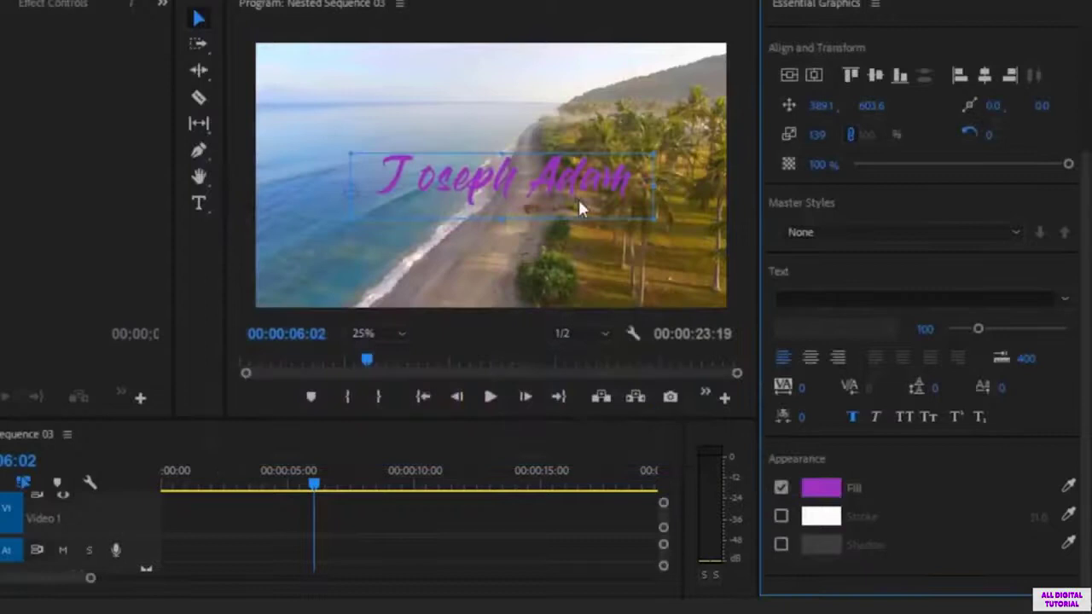
Step: Set the title's fill colour back to white
{"action": "left_click", "coordinate": [819, 488]}
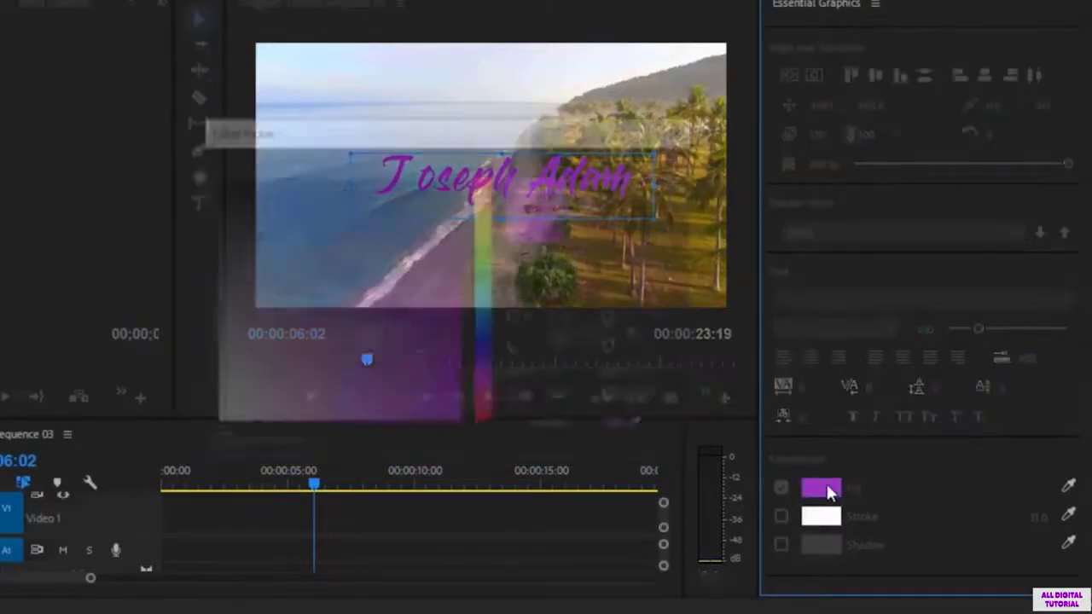
{"action": "left_click", "coordinate": [216, 390]}
{"action": "left_click", "coordinate": [214, 424]}
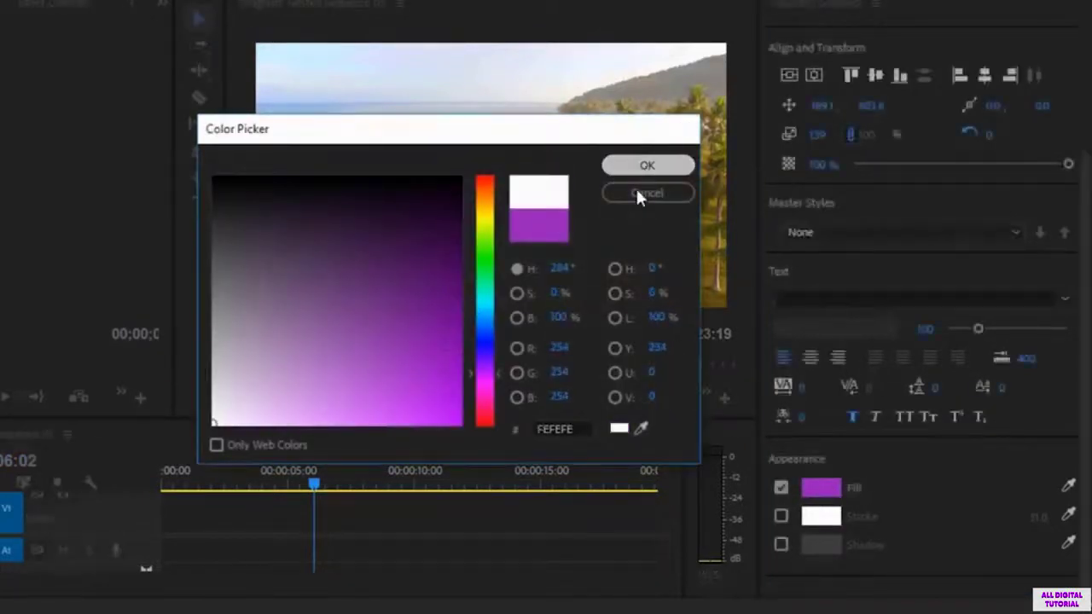
{"action": "left_click", "coordinate": [647, 165]}
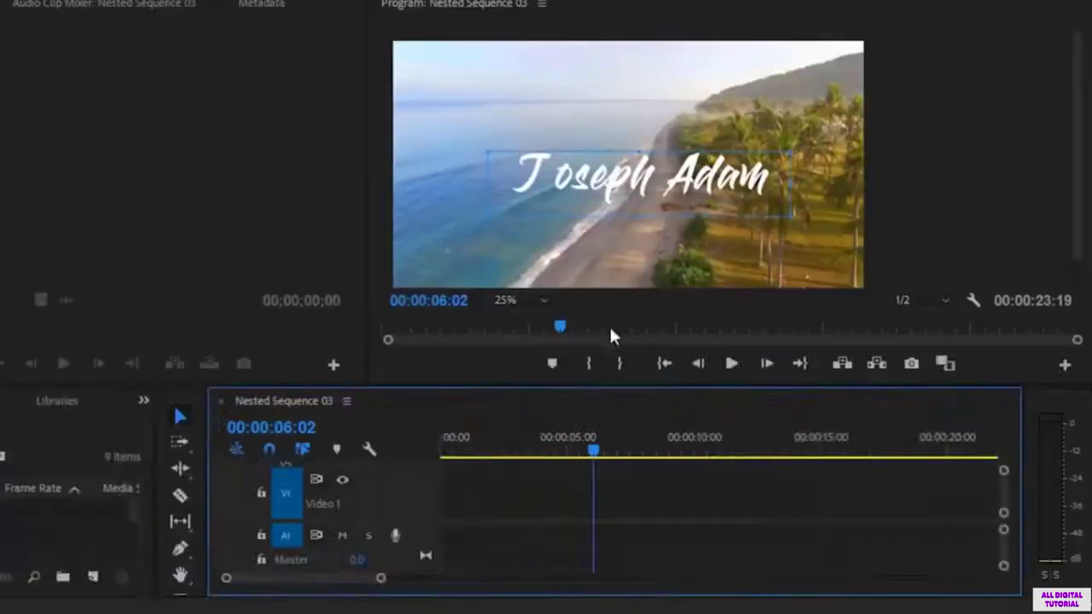
Step: Scroll the timeline to show the title clip on V4 above the beach footage on V3
{"action": "scroll", "coordinate": [550, 508], "scroll_direction": "right", "scroll_amount": 2}
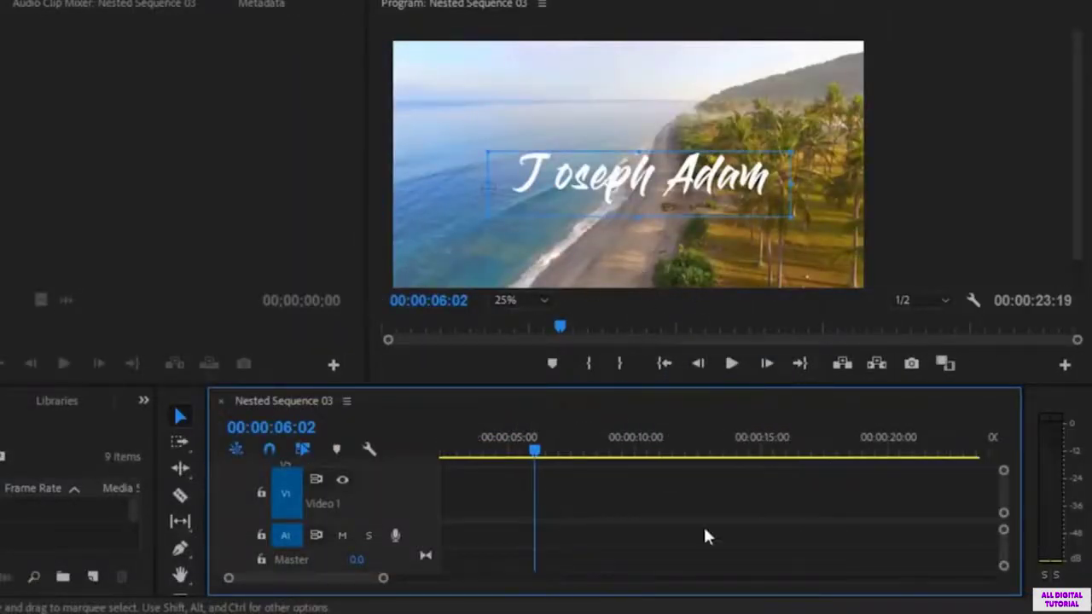
{"action": "scroll", "coordinate": [1004, 478], "scroll_direction": "up", "scroll_amount": 3}
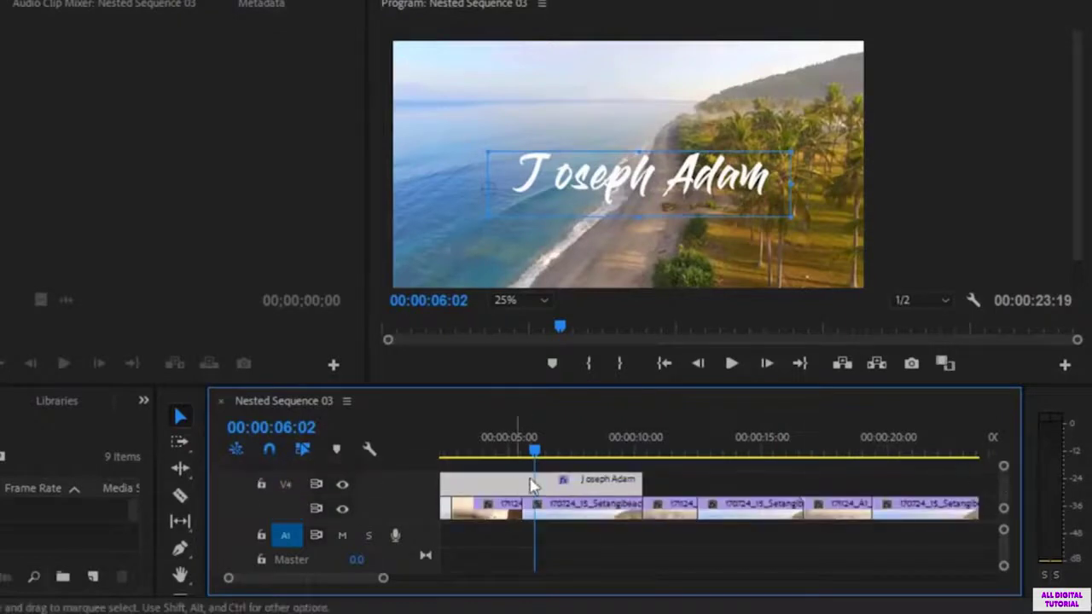
{"action": "left_click_drag", "start_coordinate": [567, 484], "coordinate": [541, 480]}
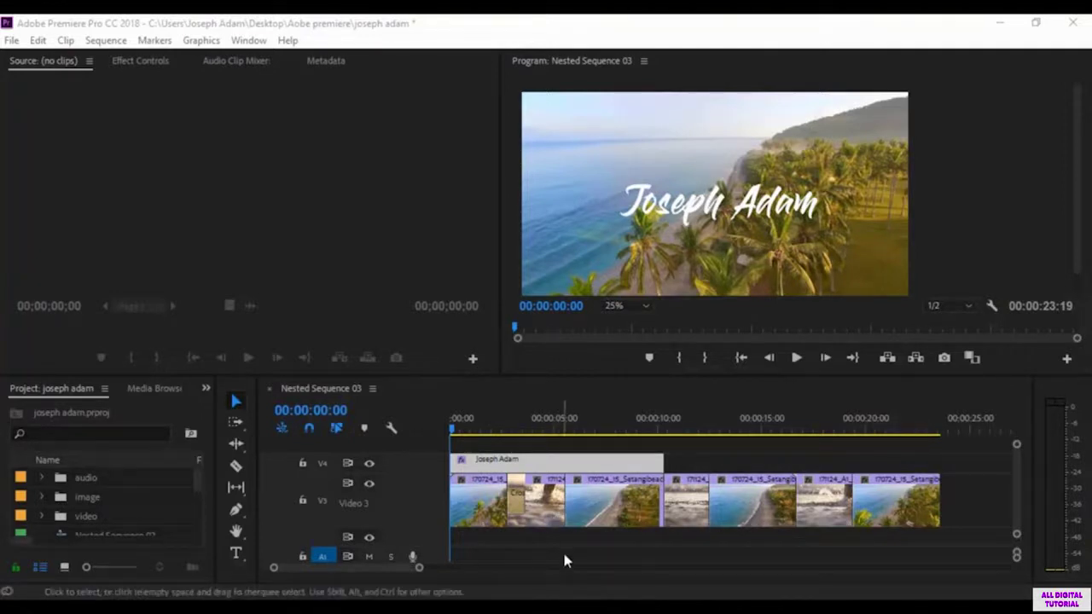
Step: Select only the Joseph Adam title clip and show its Effect Controls
{"action": "left_click", "coordinate": [600, 498]}
{"action": "left_click", "coordinate": [580, 463]}
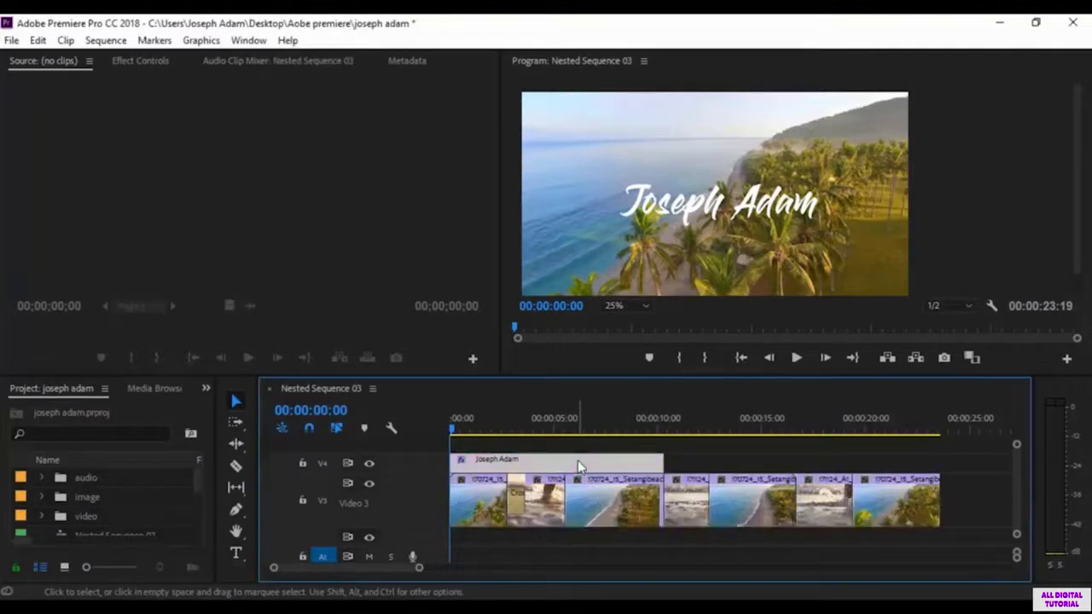
{"action": "left_click", "coordinate": [141, 62]}
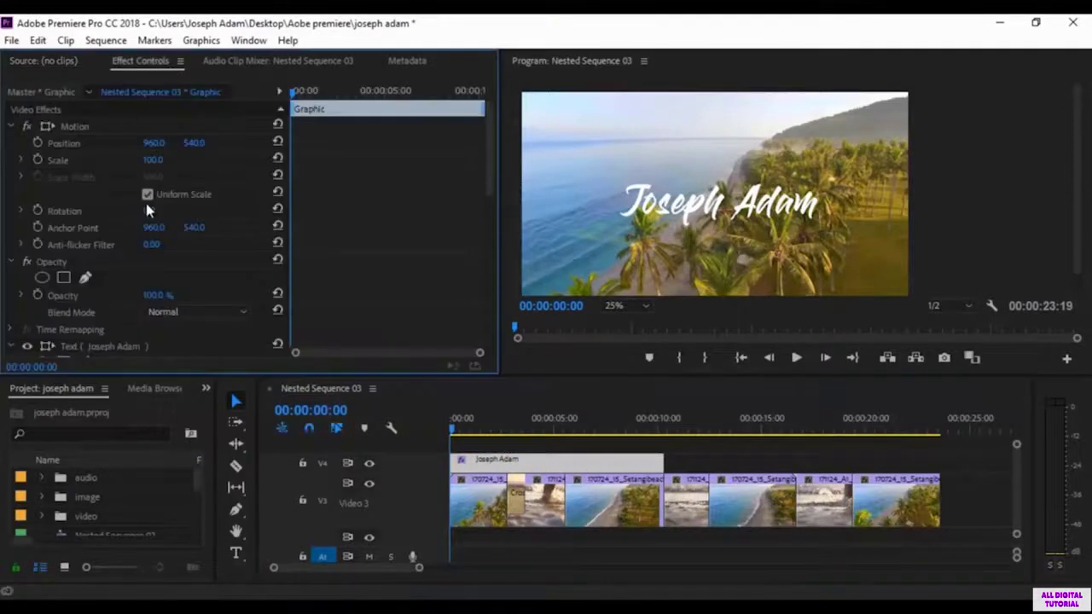
{"action": "scroll", "coordinate": [153, 213], "scroll_direction": "down", "scroll_amount": 5}
{"action": "scroll", "coordinate": [173, 227], "scroll_direction": "up", "scroll_amount": 2}
{"action": "scroll", "coordinate": [175, 233], "scroll_direction": "up", "scroll_amount": 3}
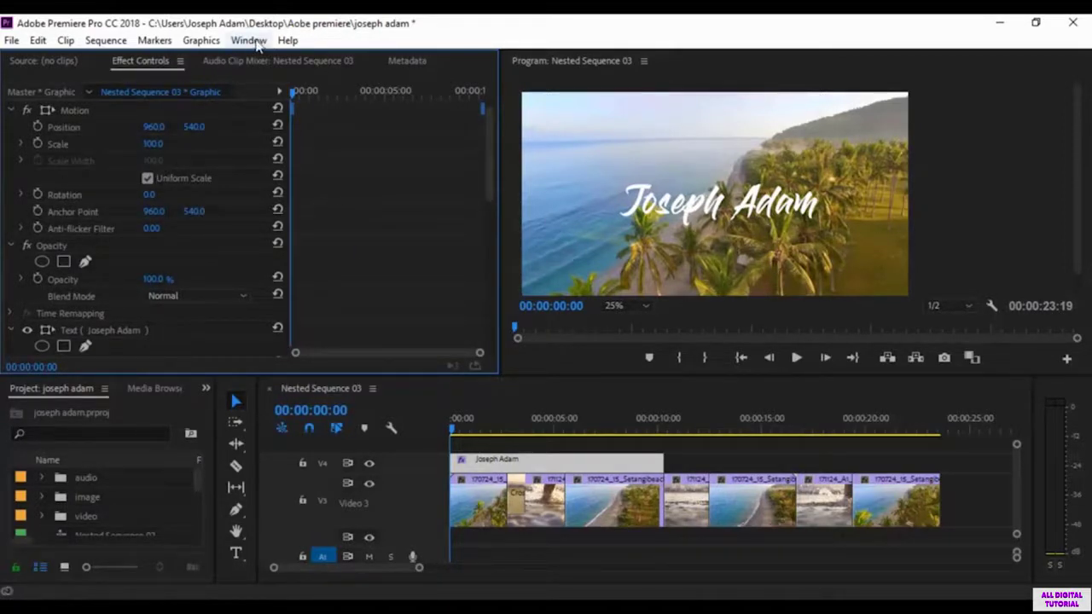
Step: Widen the Effect Controls timeline and set a Position keyframe at 00:00:00:00
{"action": "left_click", "coordinate": [249, 40]}
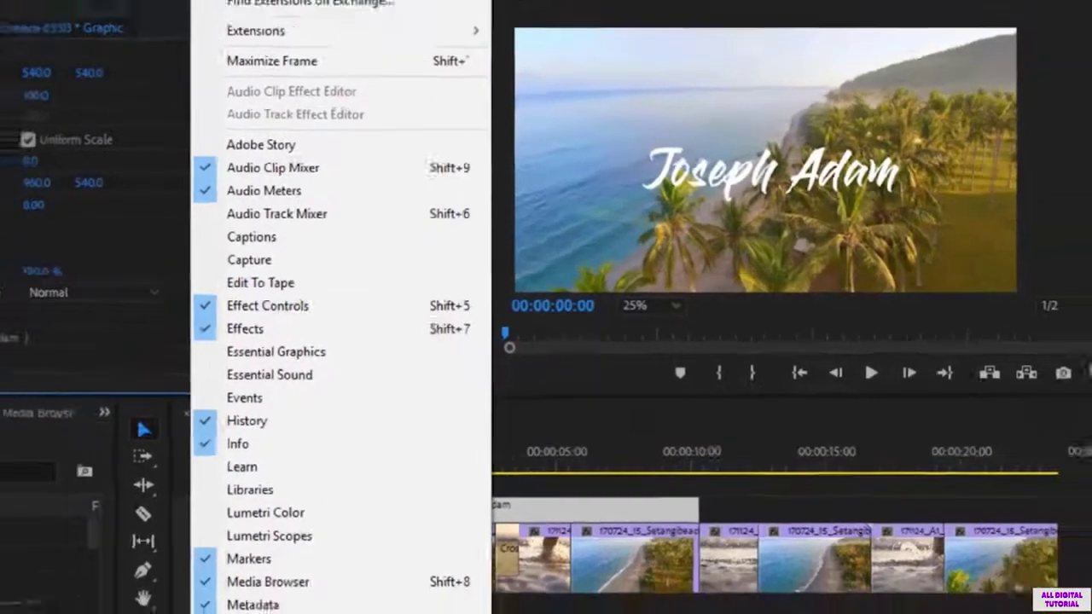
{"action": "key", "text": "Escape"}
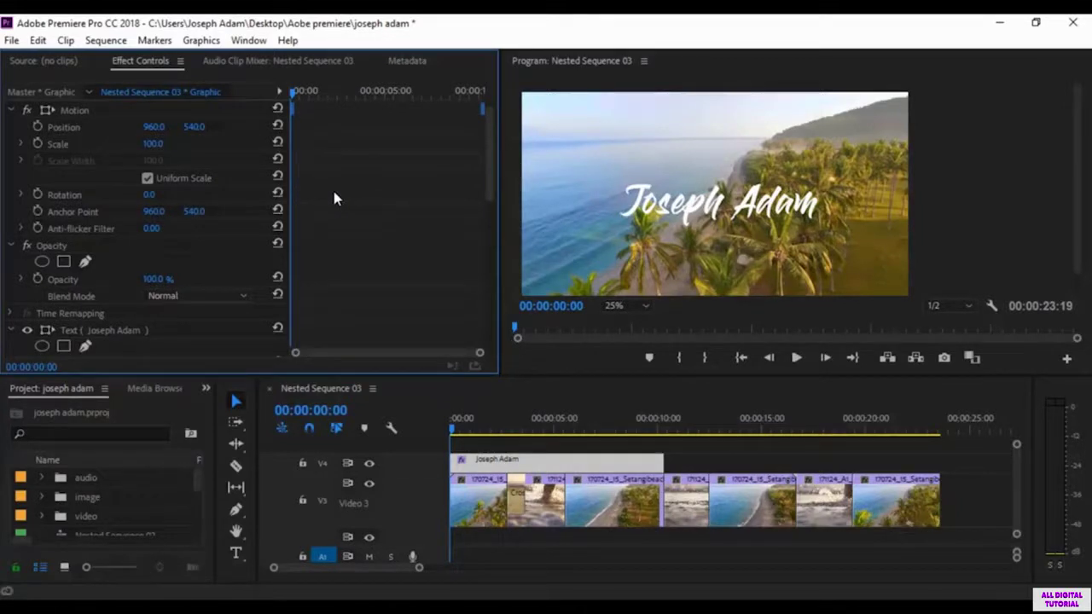
{"action": "left_click_drag", "start_coordinate": [291, 130], "coordinate": [233, 135]}
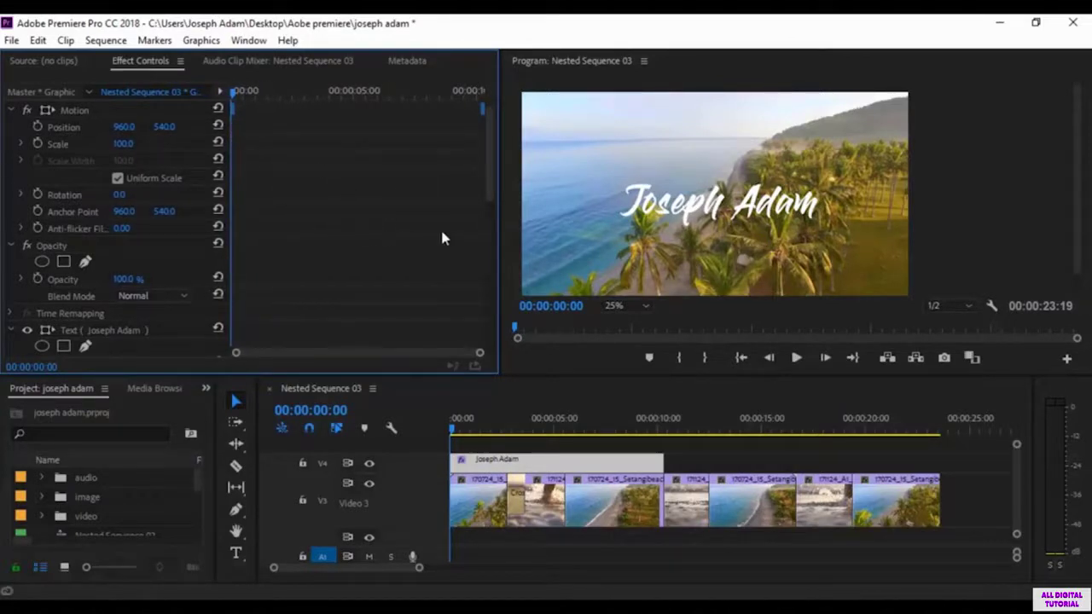
{"action": "left_click_drag", "start_coordinate": [241, 103], "coordinate": [225, 102]}
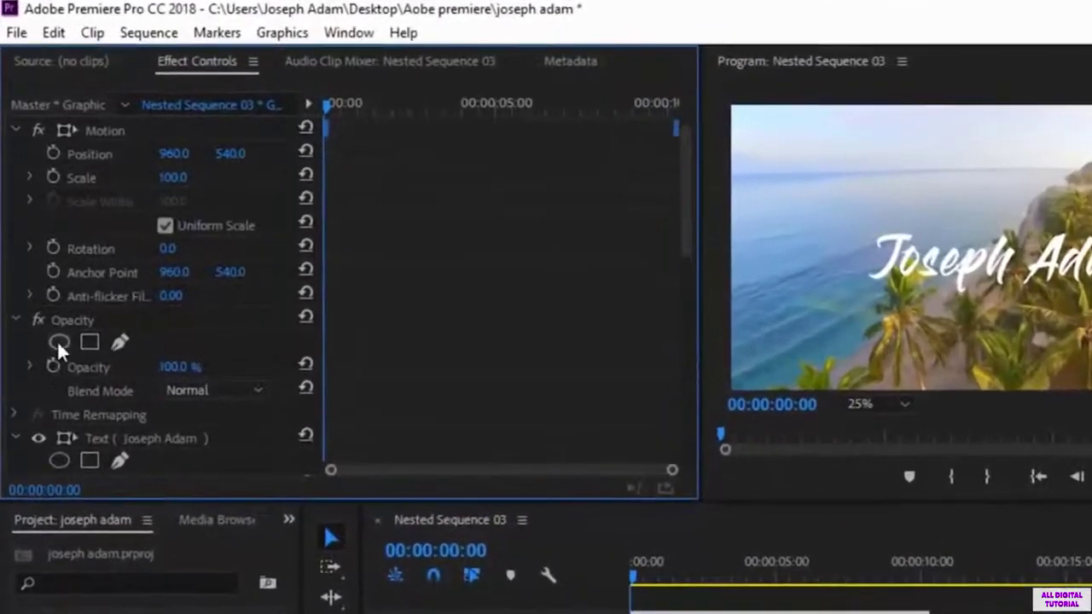
{"action": "left_click", "coordinate": [54, 152]}
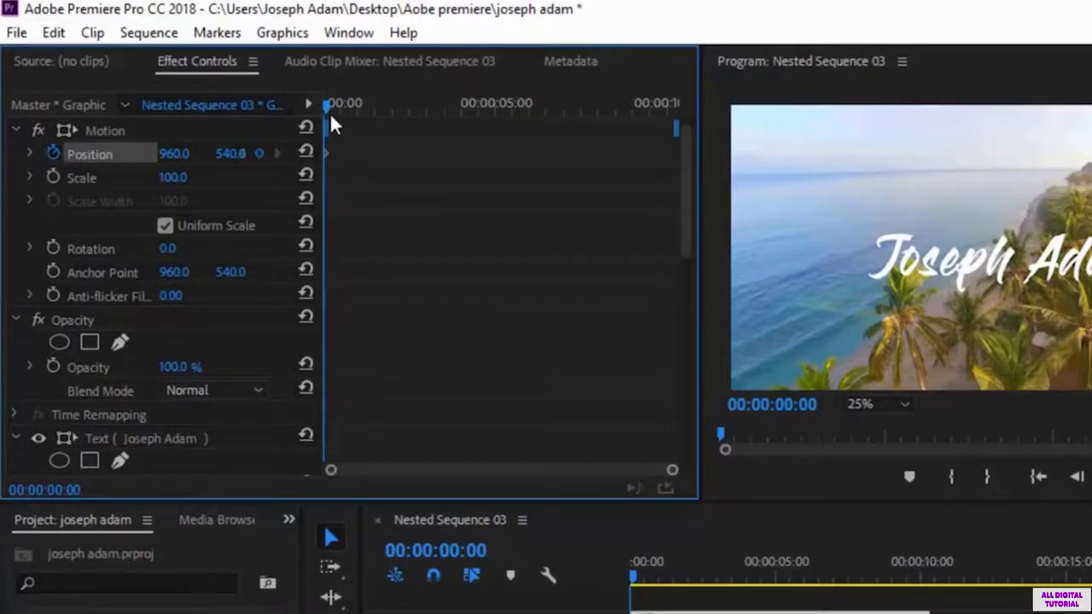
Step: Add a Position keyframe near 3 seconds pushing the title off to the right, then preview
{"action": "left_click_drag", "start_coordinate": [328, 105], "coordinate": [438, 124]}
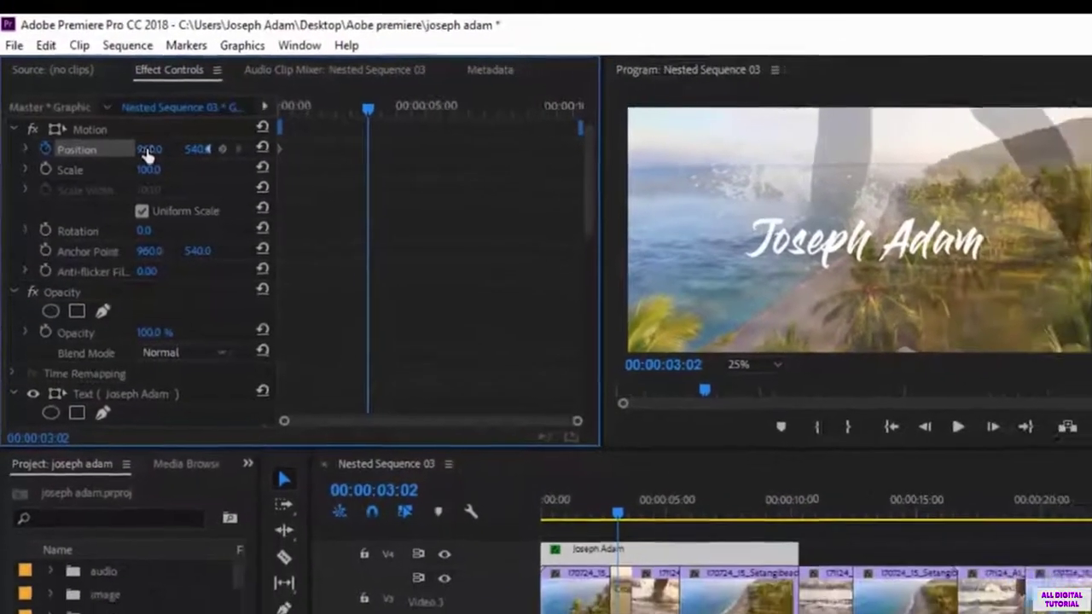
{"action": "left_click_drag", "start_coordinate": [174, 155], "coordinate": [1083, 149]}
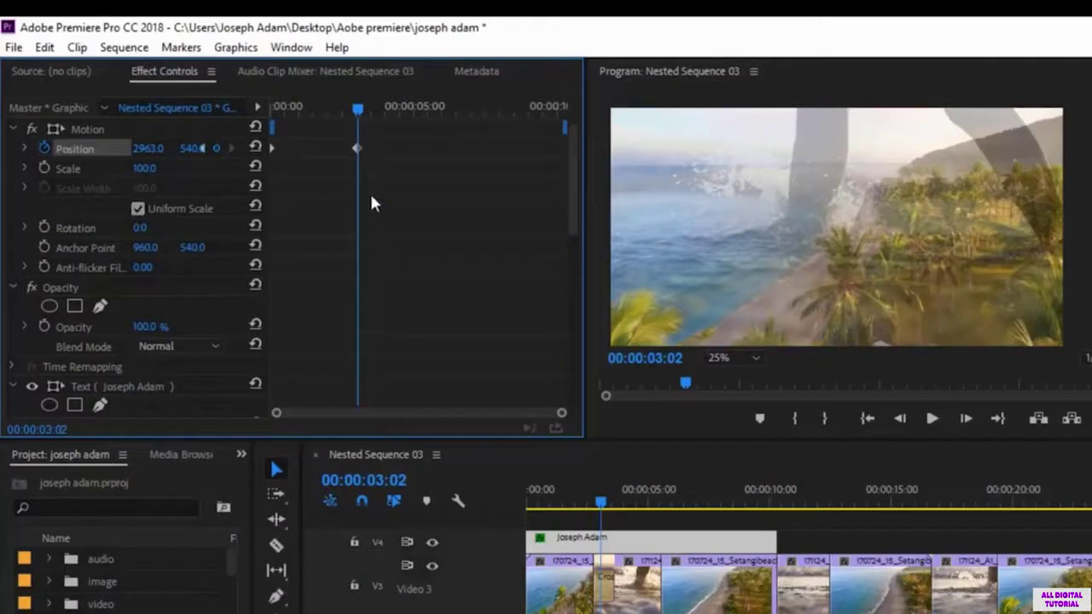
{"action": "left_click_drag", "start_coordinate": [357, 111], "coordinate": [256, 147]}
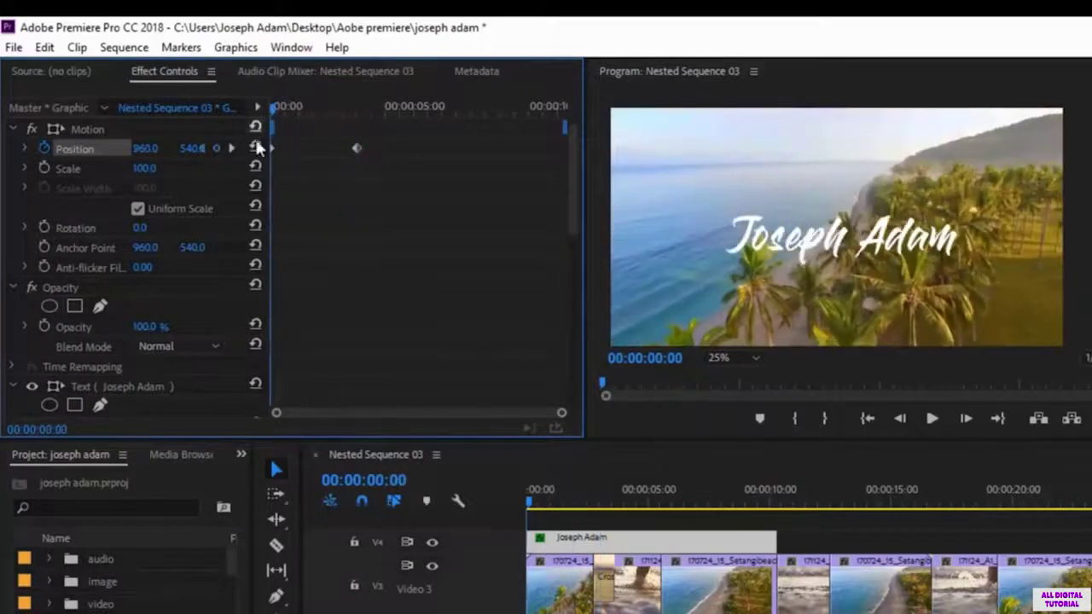
{"action": "left_click", "coordinate": [930, 417]}
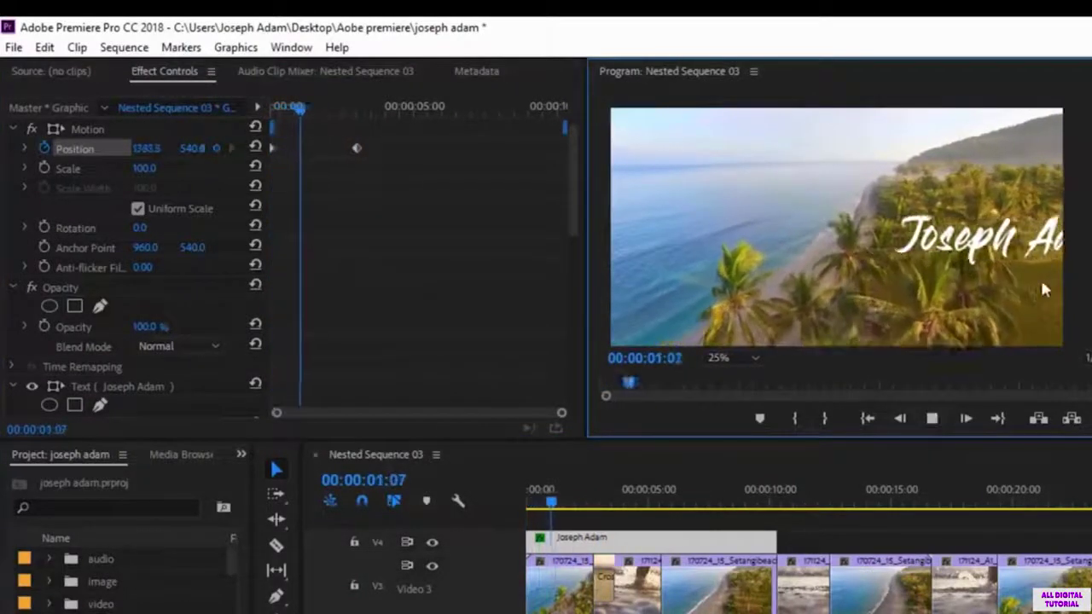
{"action": "key", "text": "space"}
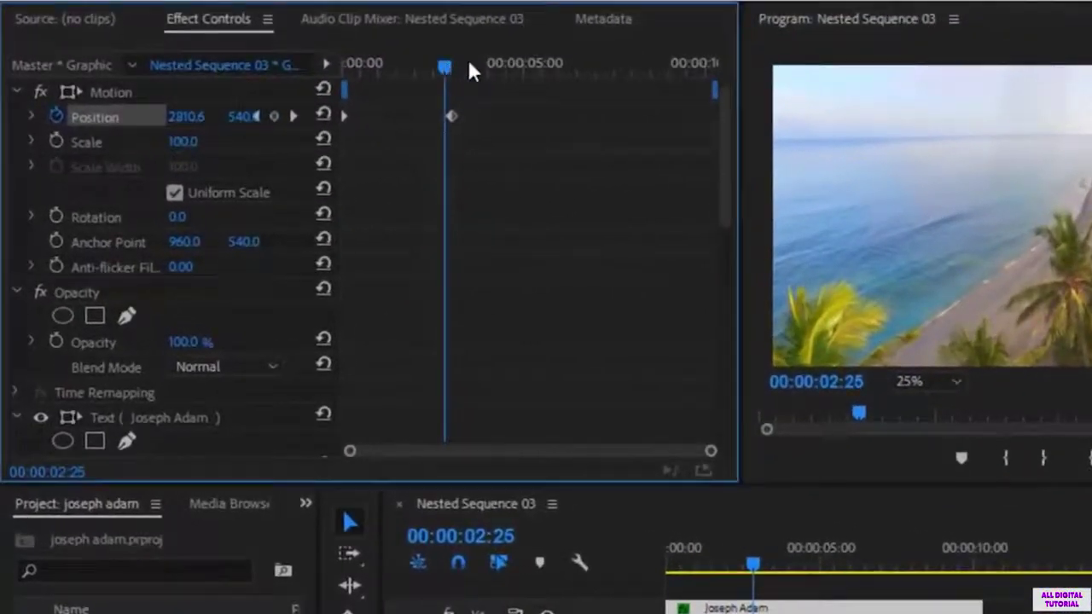
Step: Add a keyframe near 6 seconds bringing the title back near centre, and replay from the start
{"action": "left_click_drag", "start_coordinate": [371, 110], "coordinate": [450, 113]}
{"action": "mouse_move", "coordinate": [571, 67]}
{"action": "left_mouse_down"}
{"action": "mouse_move", "coordinate": [460, 72]}
{"action": "mouse_move", "coordinate": [575, 70]}
{"action": "left_mouse_up"}
{"action": "left_click_drag", "start_coordinate": [261, 120], "coordinate": [246, 116]}
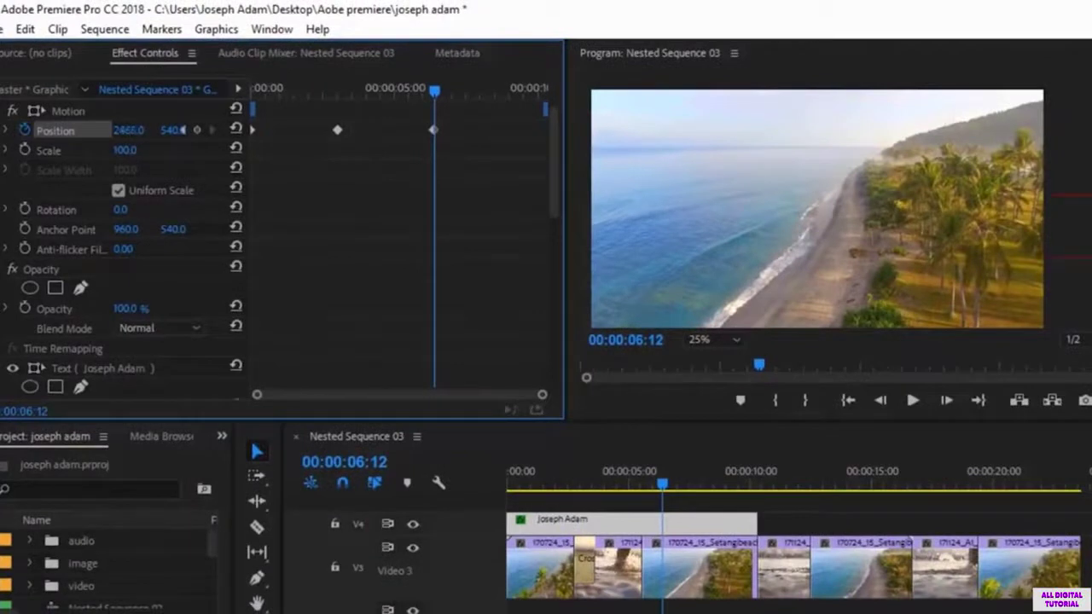
{"action": "left_click_drag", "start_coordinate": [127, 130], "coordinate": [95, 130]}
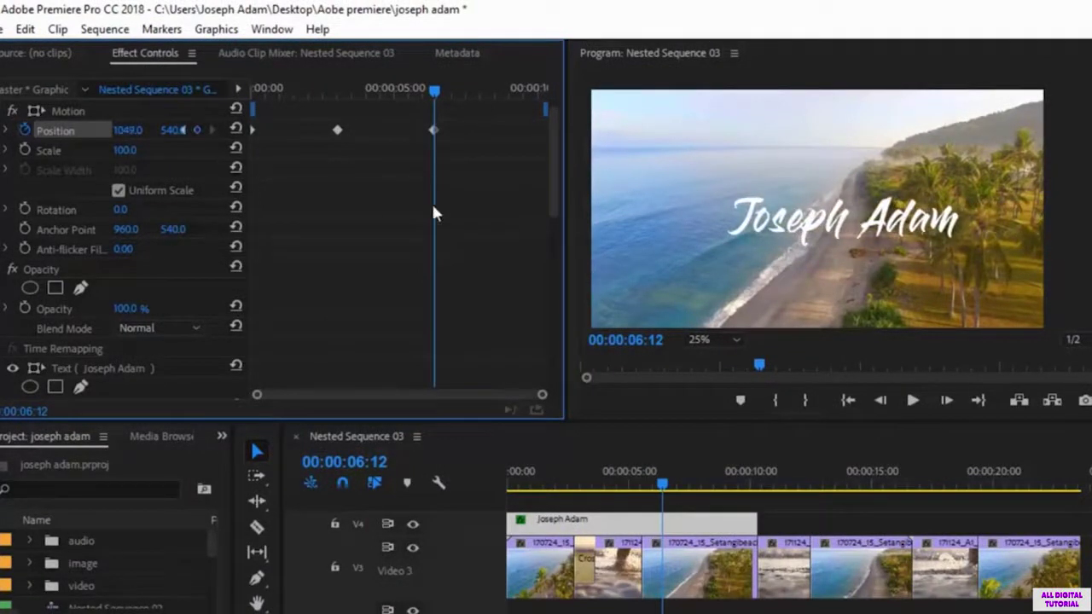
{"action": "left_click", "coordinate": [912, 400]}
{"action": "left_click", "coordinate": [911, 401]}
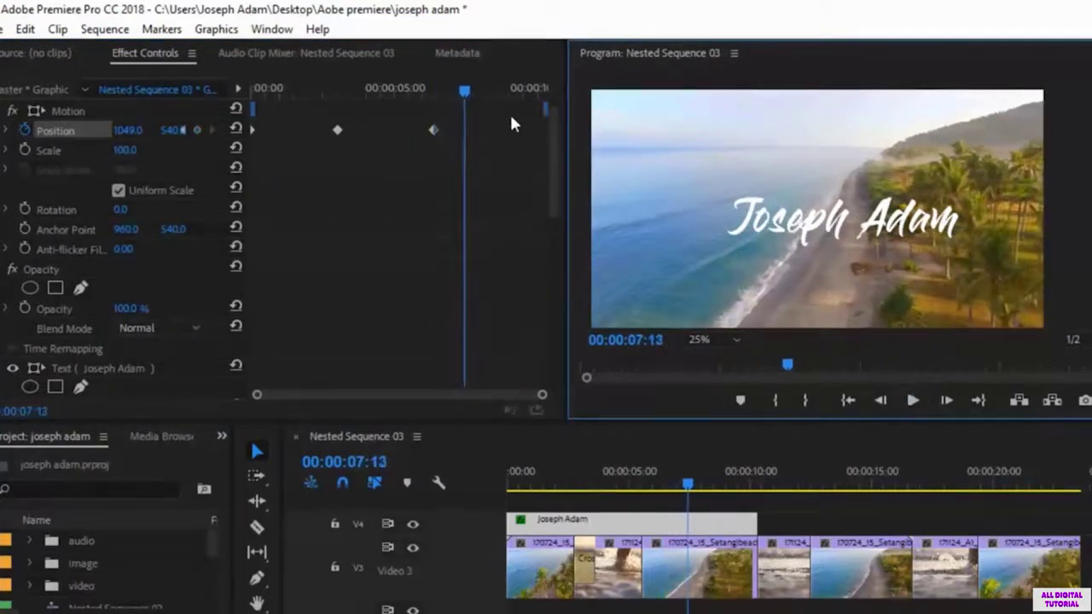
{"action": "left_click_drag", "start_coordinate": [465, 92], "coordinate": [199, 127]}
{"action": "left_click", "coordinate": [912, 400]}
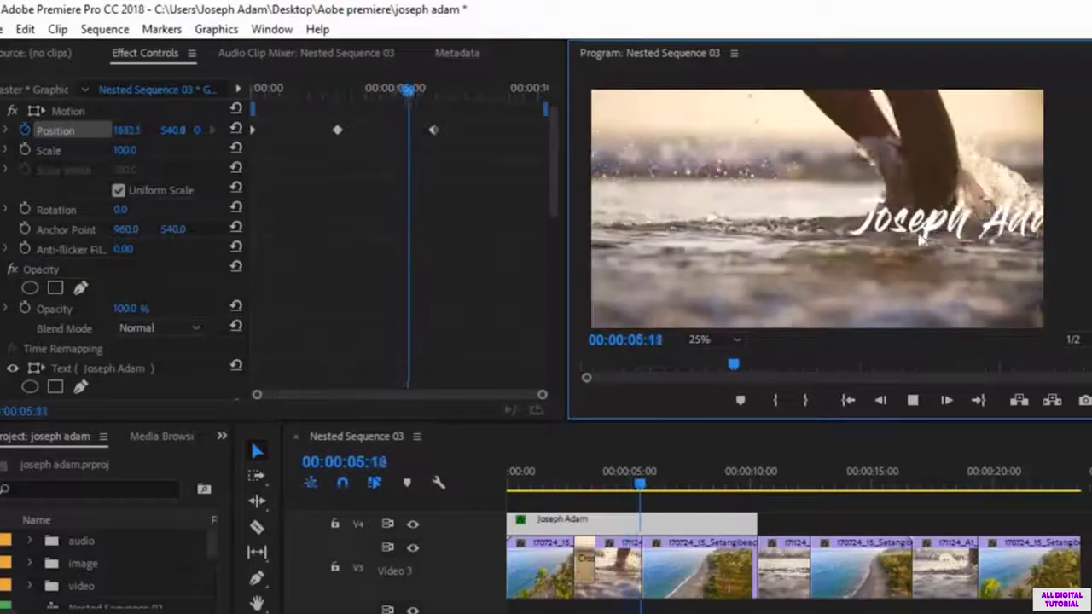
{"action": "key", "text": "space"}
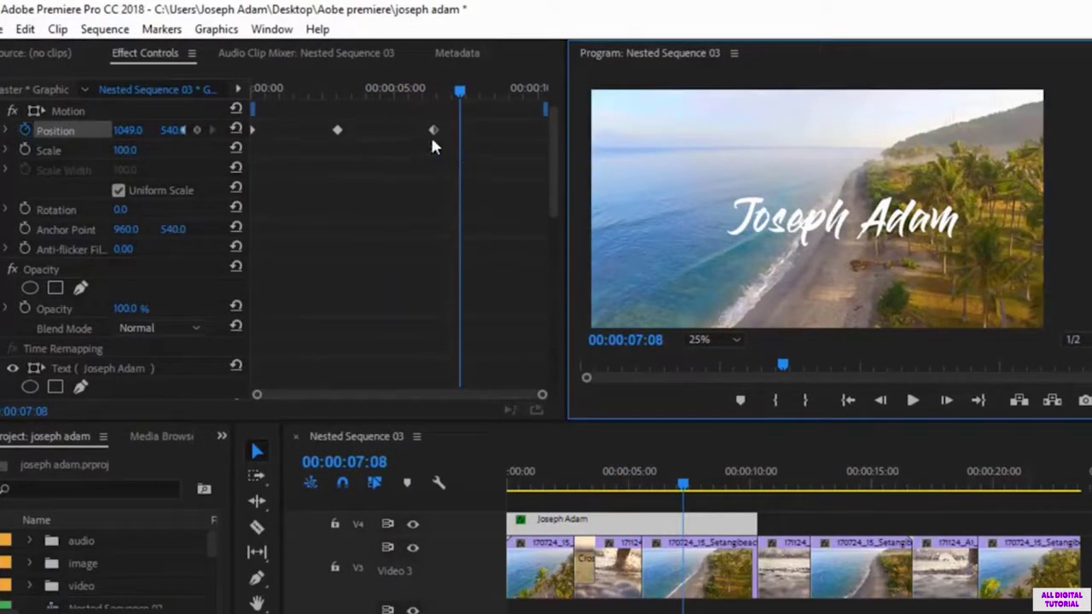
Step: Move the Position keyframes earlier in time and replay the reworked animation
{"action": "left_click_drag", "start_coordinate": [431, 129], "coordinate": [404, 129]}
{"action": "mouse_move", "coordinate": [332, 135]}
{"action": "left_mouse_down"}
{"action": "mouse_move", "coordinate": [299, 135]}
{"action": "mouse_move", "coordinate": [314, 135]}
{"action": "left_mouse_up"}
{"action": "left_click_drag", "start_coordinate": [398, 131], "coordinate": [373, 128]}
{"action": "left_click_drag", "start_coordinate": [438, 91], "coordinate": [231, 107]}
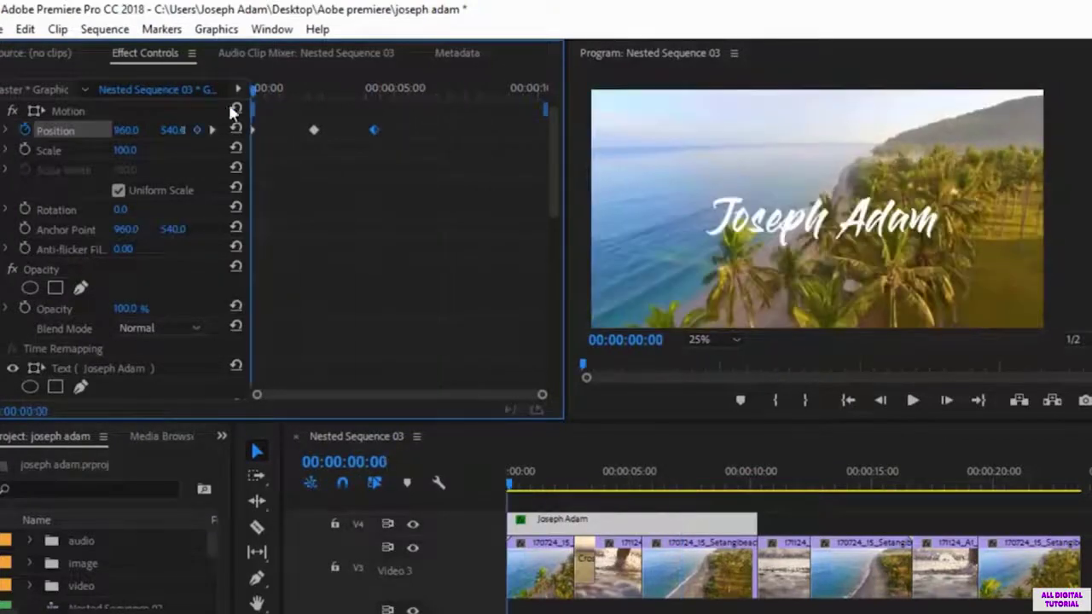
{"action": "left_click", "coordinate": [910, 402]}
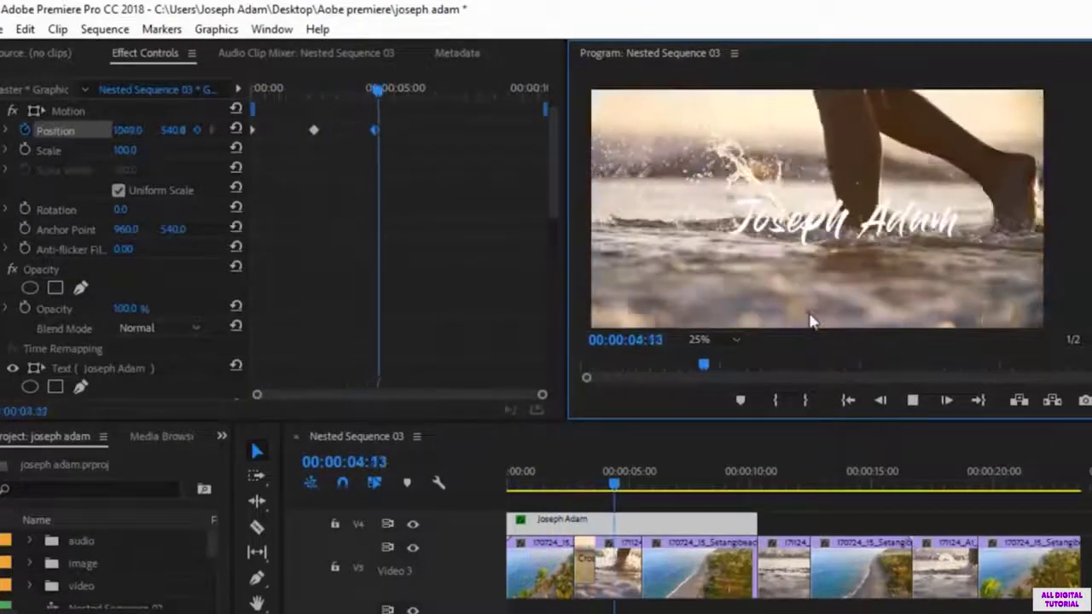
{"action": "key", "text": "space"}
Step: Delete both Position keyframes, leaving the title centred at 960.0, 540.0
{"action": "left_click_drag", "start_coordinate": [437, 110], "coordinate": [242, 171]}
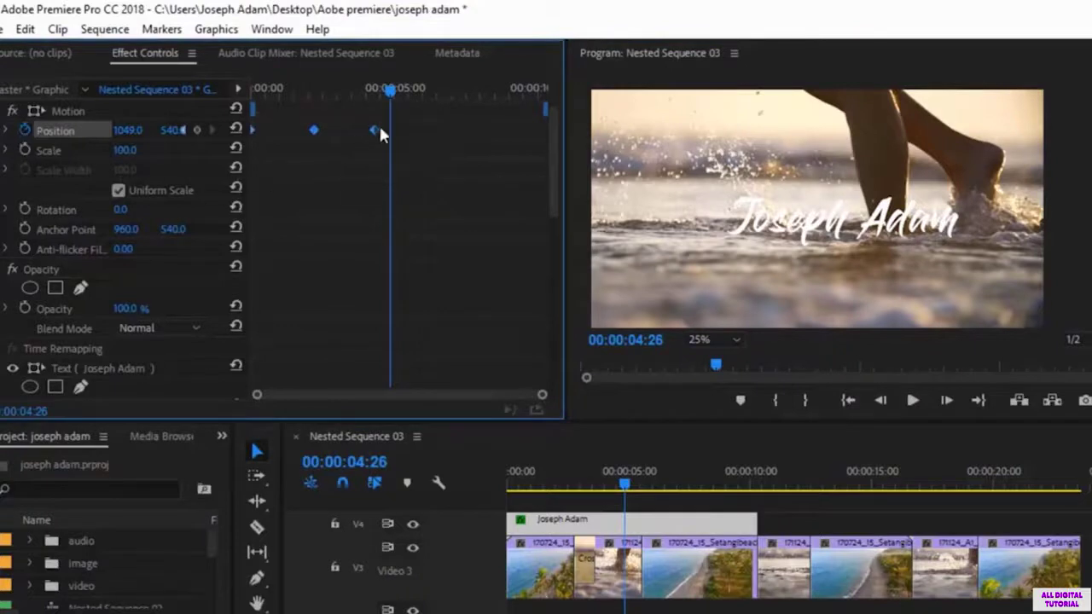
{"action": "left_click_drag", "start_coordinate": [426, 109], "coordinate": [225, 205]}
{"action": "key", "text": "Delete"}
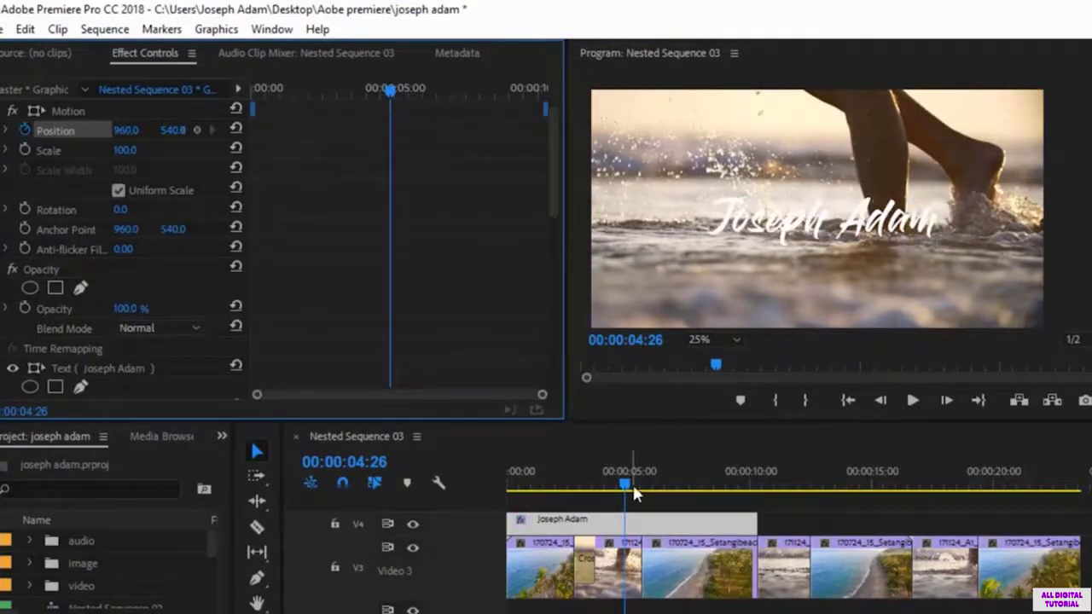
{"action": "left_click_drag", "start_coordinate": [633, 486], "coordinate": [507, 488]}
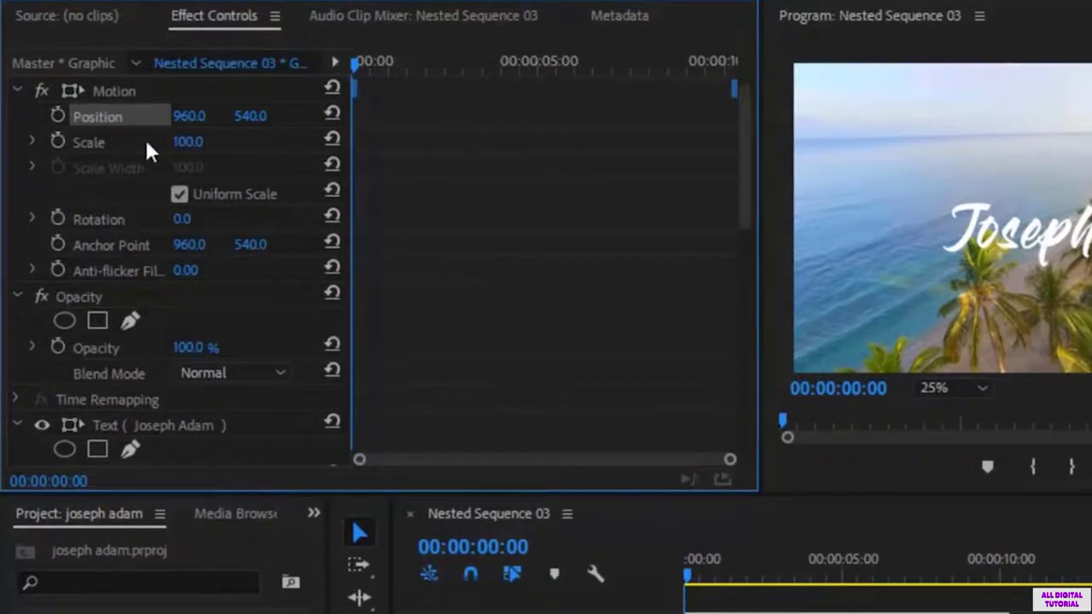
Step: Keyframe Scale so the title shrinks to 0 at about 4.5 seconds, and preview
{"action": "left_click", "coordinate": [58, 140]}
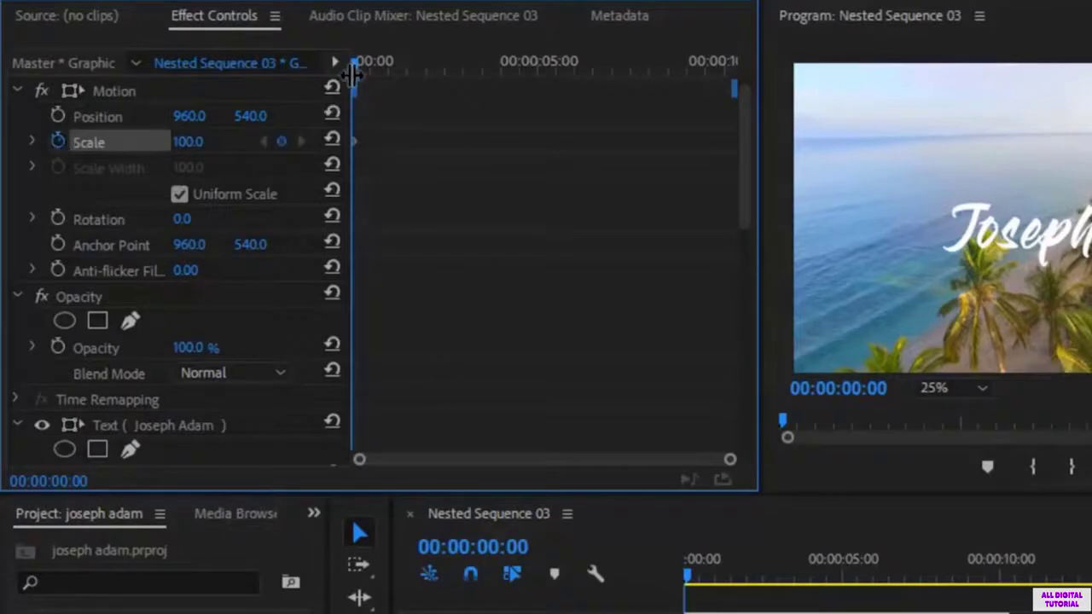
{"action": "left_click_drag", "start_coordinate": [355, 68], "coordinate": [524, 71]}
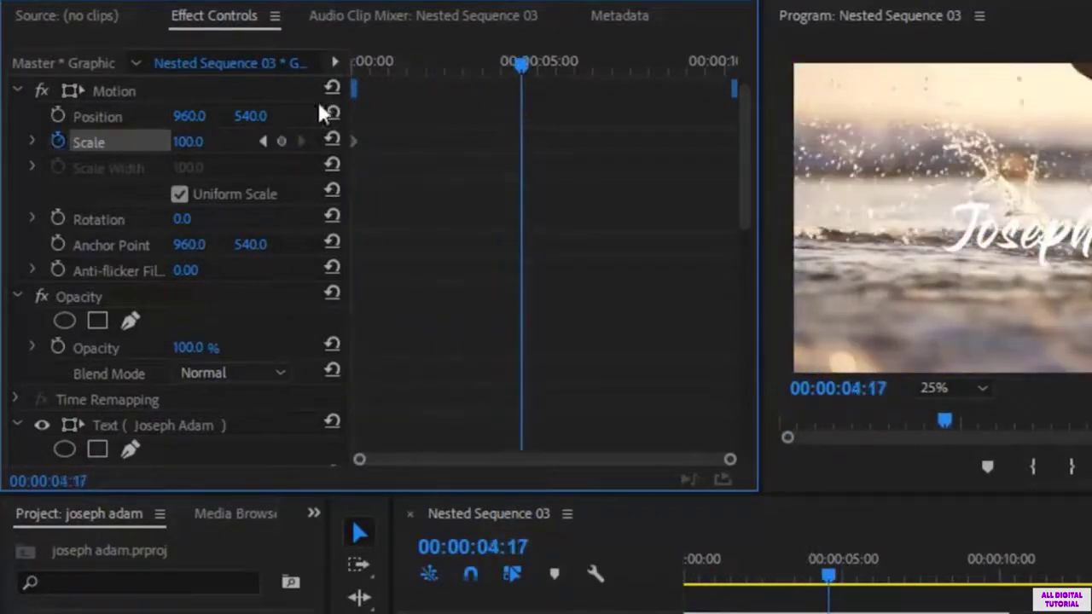
{"action": "left_click_drag", "start_coordinate": [199, 148], "coordinate": [113, 148]}
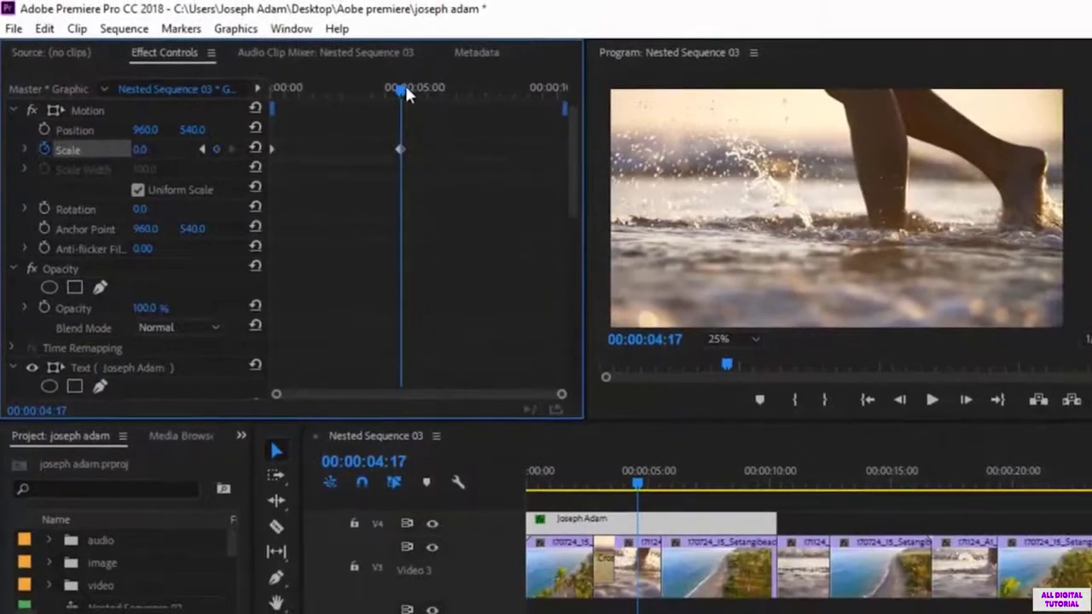
{"action": "left_click_drag", "start_coordinate": [404, 89], "coordinate": [233, 119]}
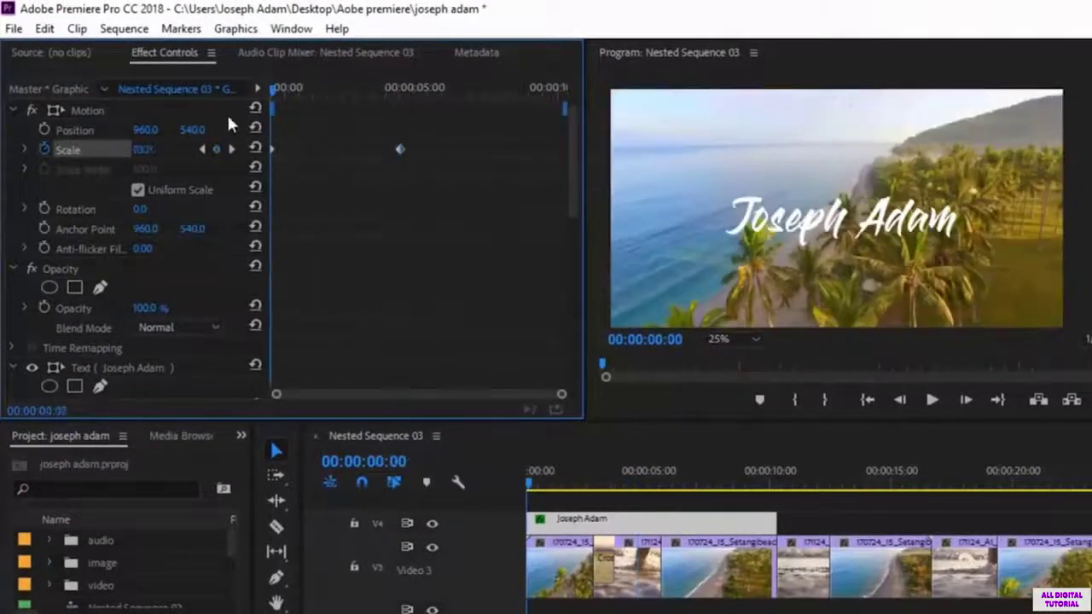
{"action": "left_click", "coordinate": [929, 399]}
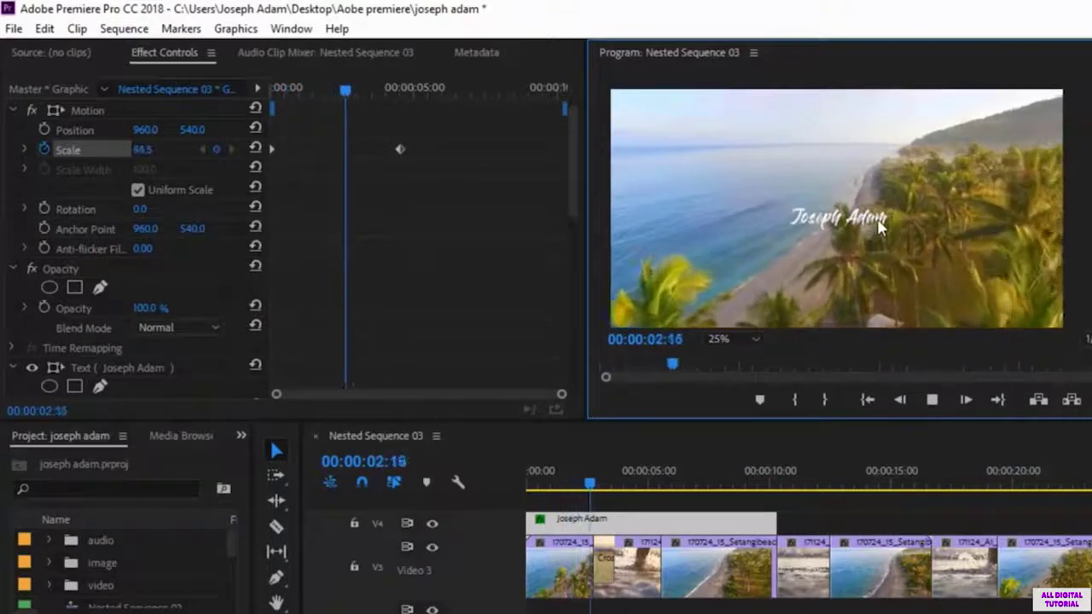
{"action": "key", "text": "space"}
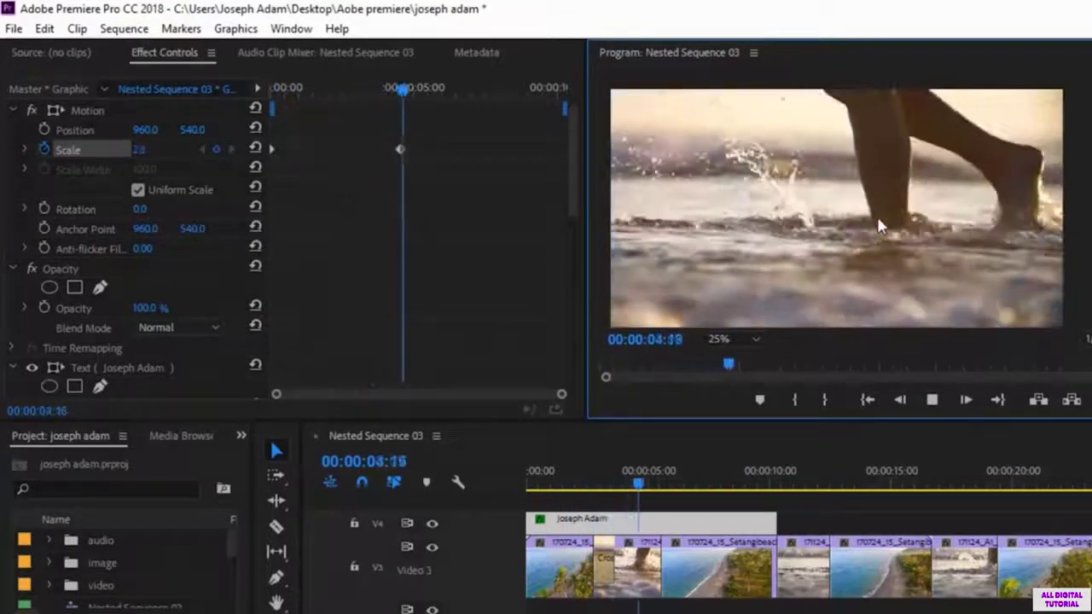
Step: Enlarge the title again at about 8 seconds and play the scale animation
{"action": "left_click_drag", "start_coordinate": [402, 88], "coordinate": [516, 92]}
{"action": "left_click_drag", "start_coordinate": [198, 211], "coordinate": [281, 210]}
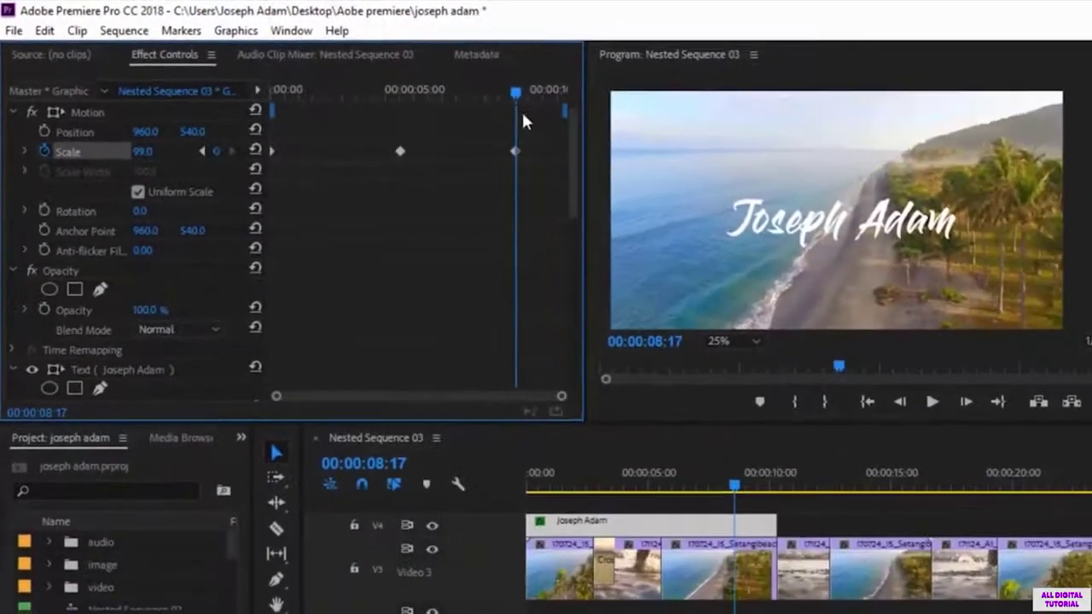
{"action": "left_click_drag", "start_coordinate": [521, 122], "coordinate": [277, 133]}
{"action": "key", "text": "space"}
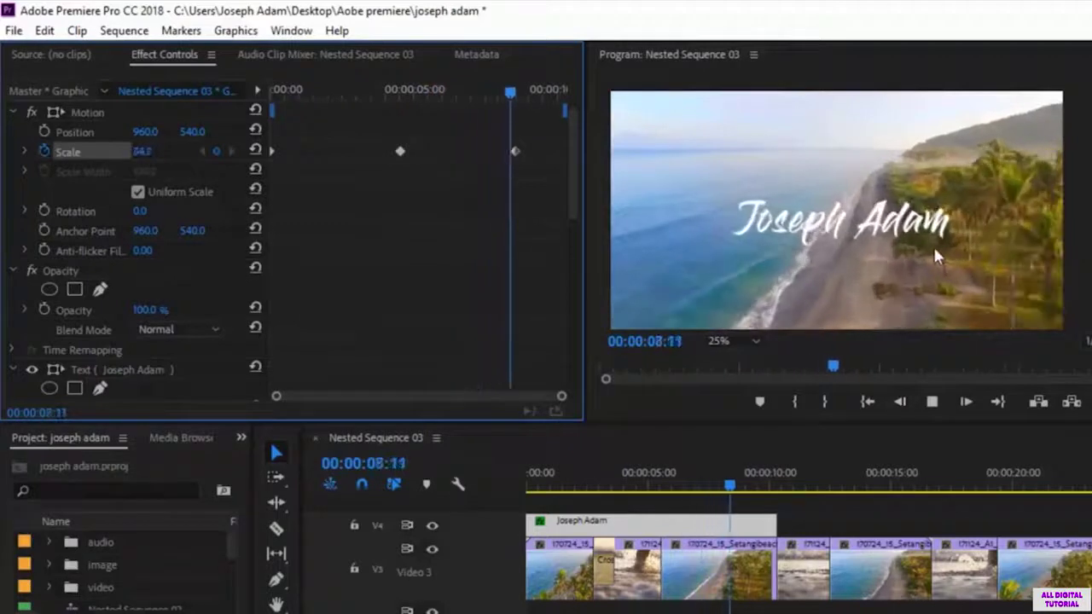
{"action": "key", "text": "space"}
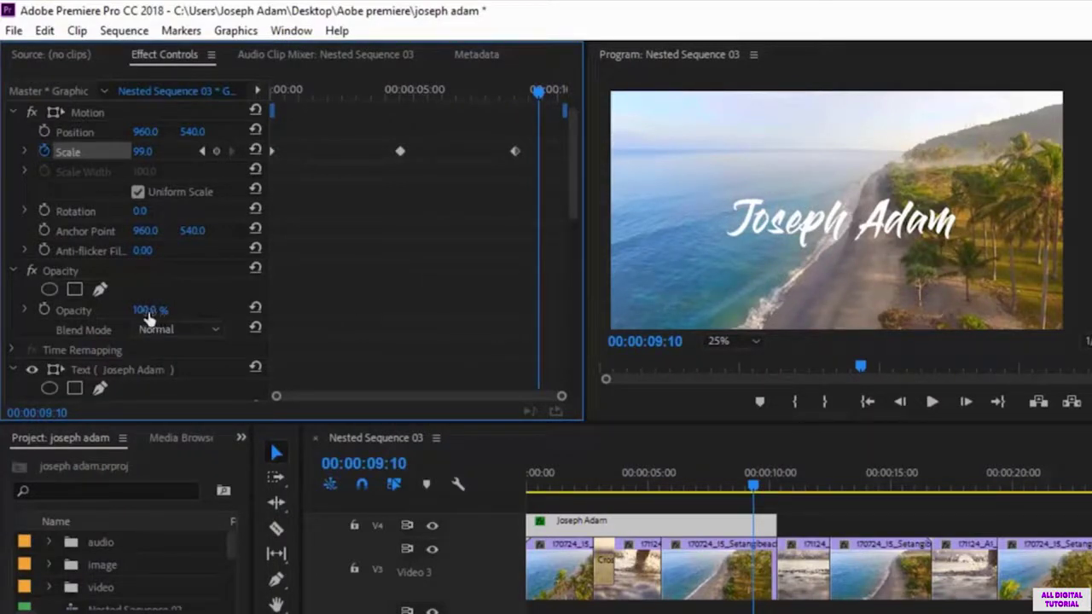
Step: Delete the Scale keyframes, leaving Scale at 100, and set an Opacity keyframe at the first frame
{"action": "left_click_drag", "start_coordinate": [524, 129], "coordinate": [273, 225]}
{"action": "key", "text": "Delete"}
{"action": "left_click_drag", "start_coordinate": [539, 89], "coordinate": [472, 89]}
{"action": "key", "text": "Home"}
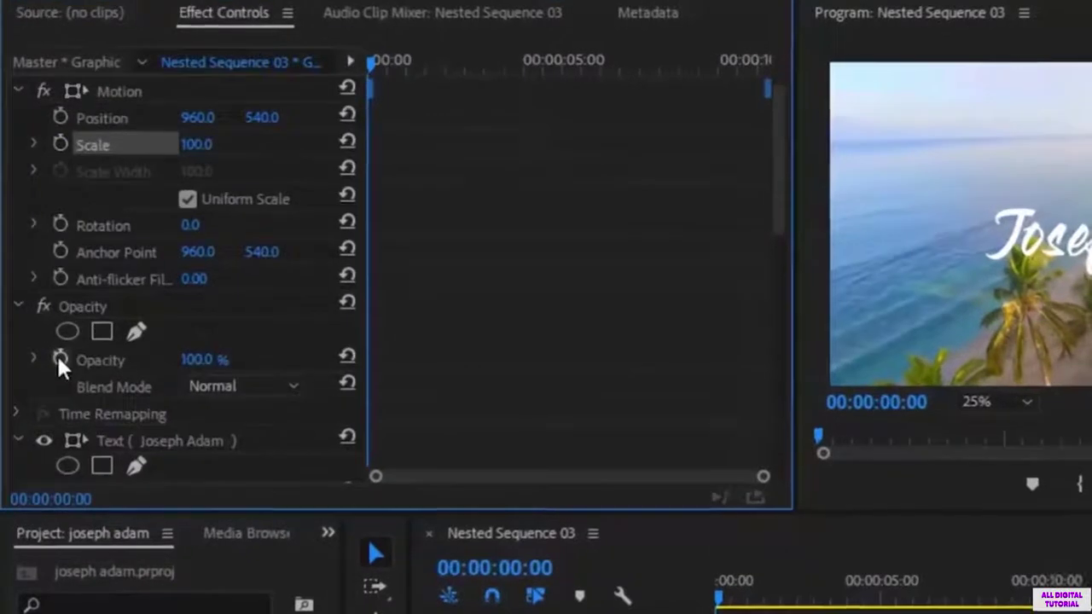
{"action": "left_click", "coordinate": [60, 359]}
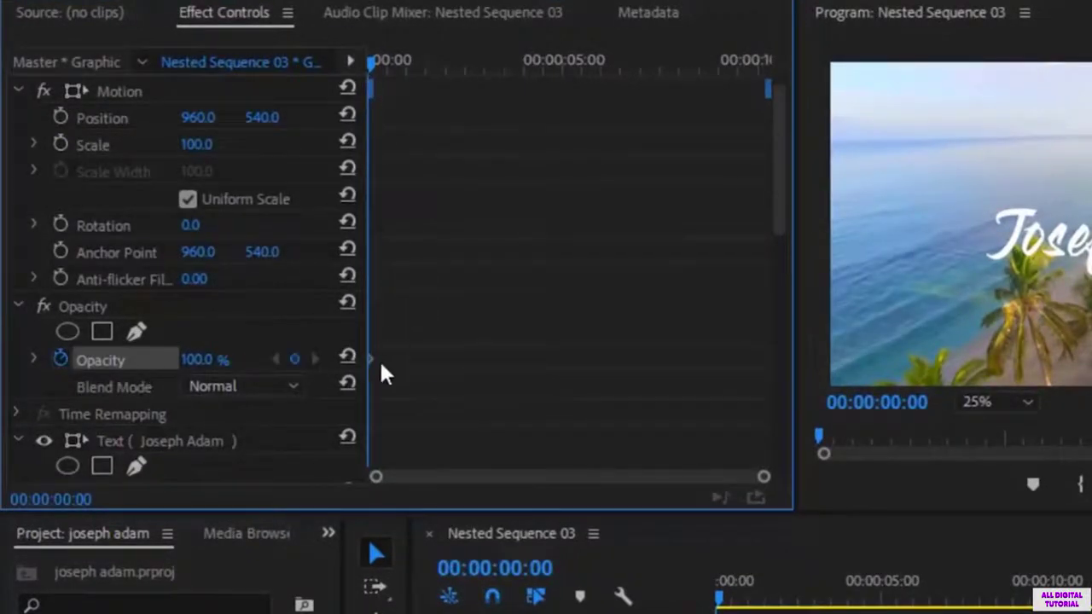
Step: Fade the title to 0% opacity at 00:00:04:06 and preview the fade
{"action": "left_click_drag", "start_coordinate": [372, 59], "coordinate": [490, 77]}
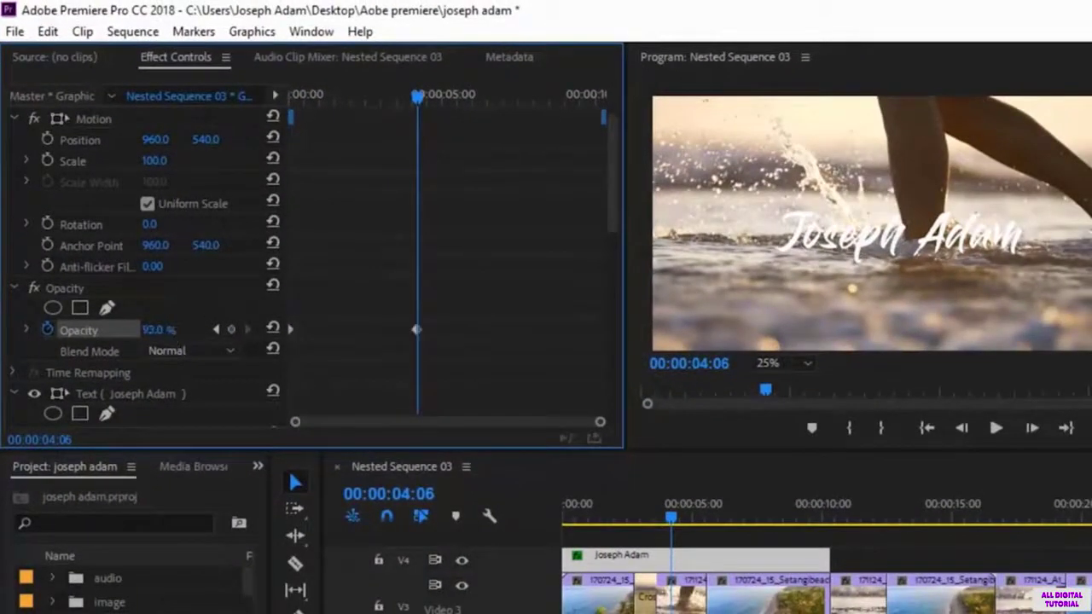
{"action": "left_click_drag", "start_coordinate": [158, 329], "coordinate": [119, 329]}
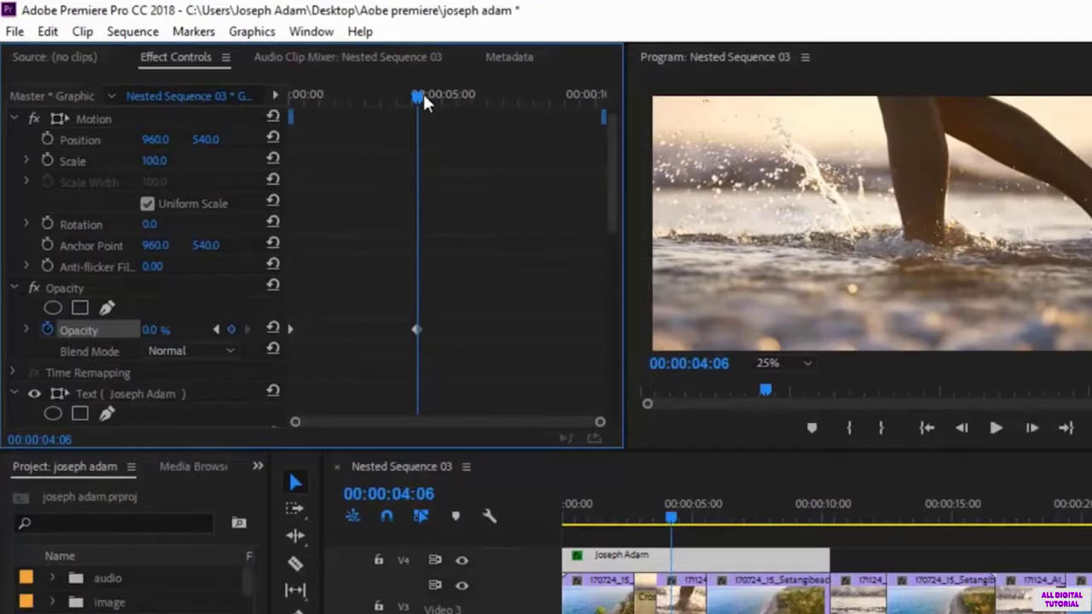
{"action": "left_click_drag", "start_coordinate": [422, 91], "coordinate": [208, 140]}
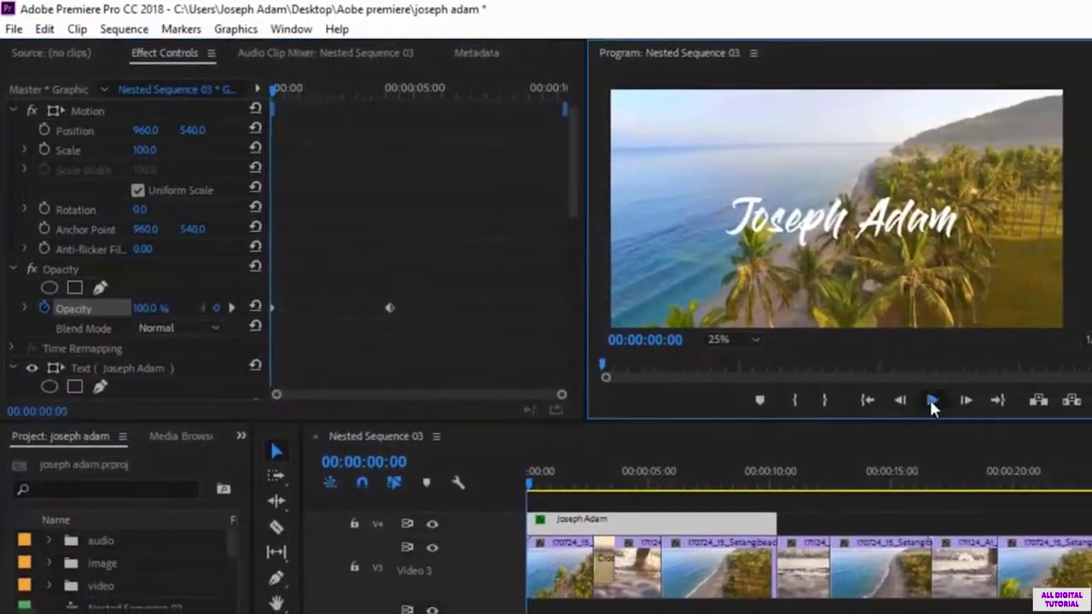
{"action": "left_click", "coordinate": [996, 427]}
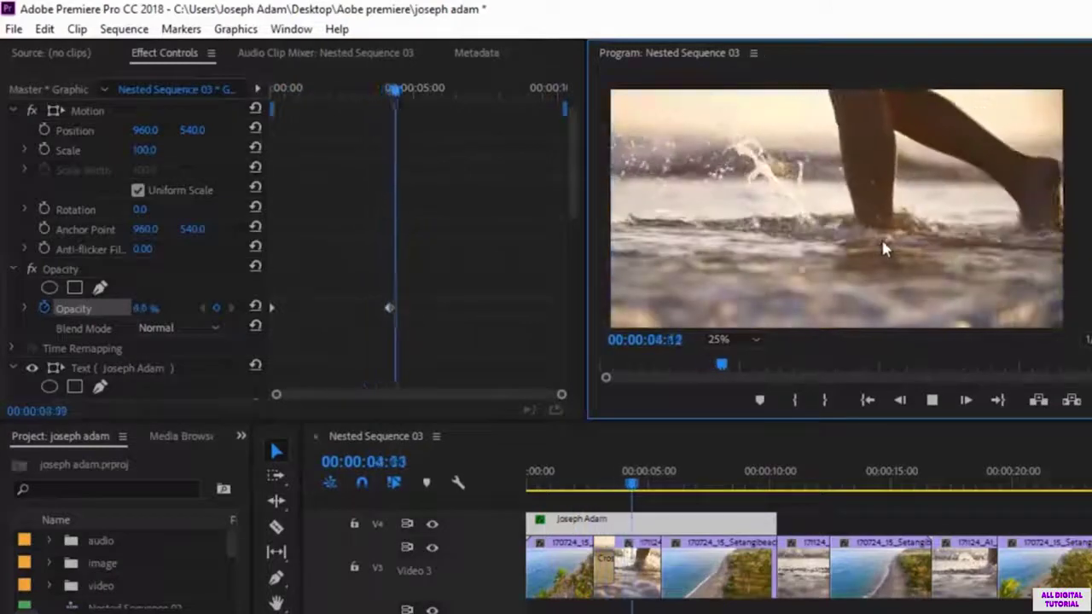
{"action": "key", "text": "space"}
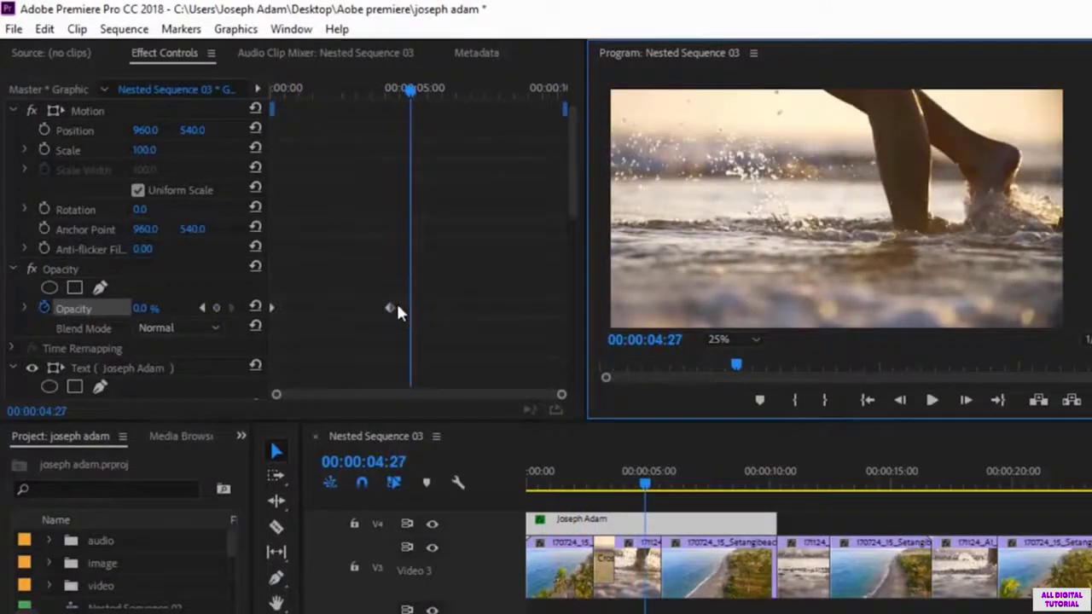
Step: Raise the title's Opacity back to 100% at 00:00:08:07
{"action": "left_click_drag", "start_coordinate": [414, 91], "coordinate": [512, 104]}
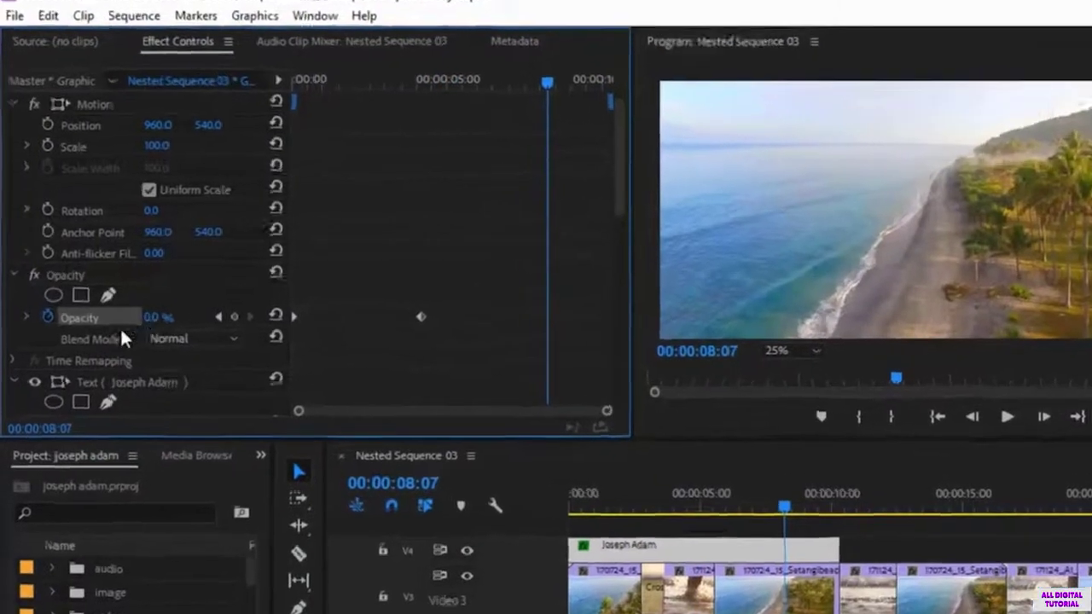
{"action": "left_click", "coordinate": [145, 307]}
{"action": "type", "text": "54"}
{"action": "key", "text": "Return"}
{"action": "left_click_drag", "start_coordinate": [188, 342], "coordinate": [256, 342]}
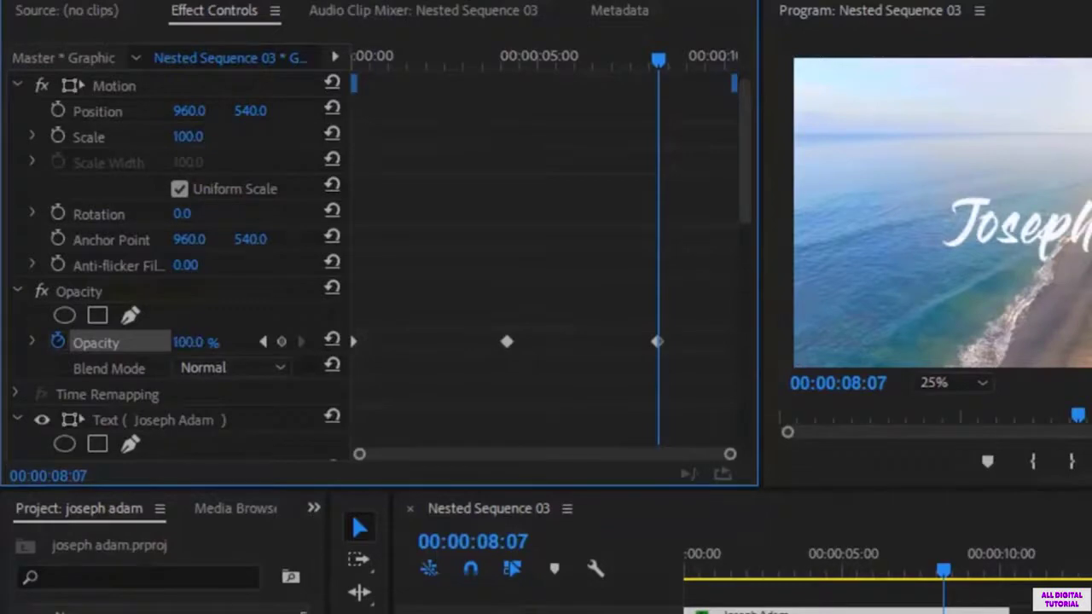
Step: Play the fade out and in from the start, then select the opacity keyframes
{"action": "left_click_drag", "start_coordinate": [657, 59], "coordinate": [356, 59]}
{"action": "key", "text": "space"}
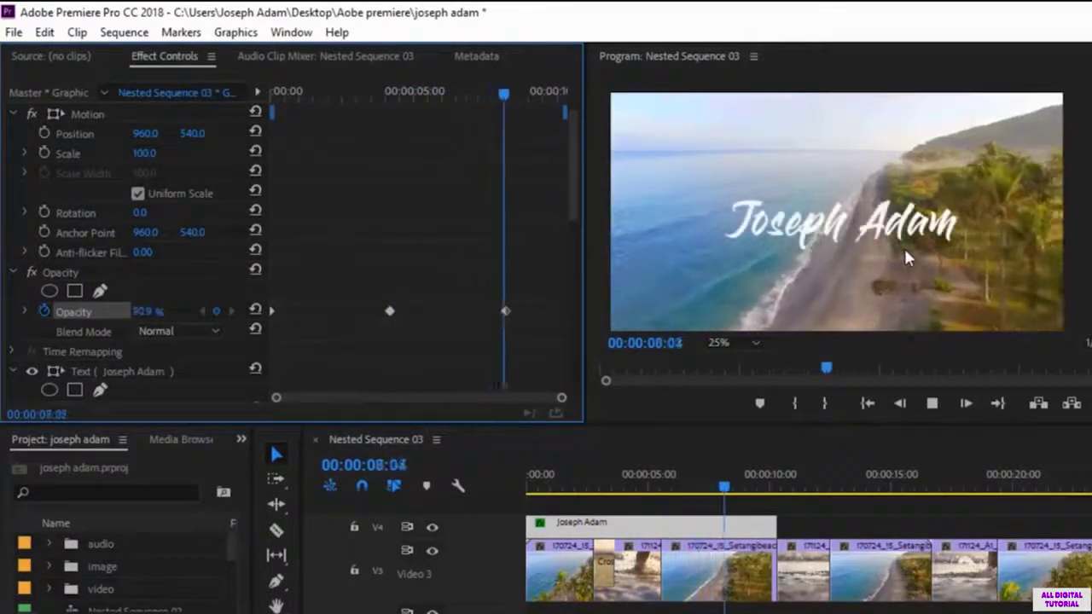
{"action": "key", "text": "space"}
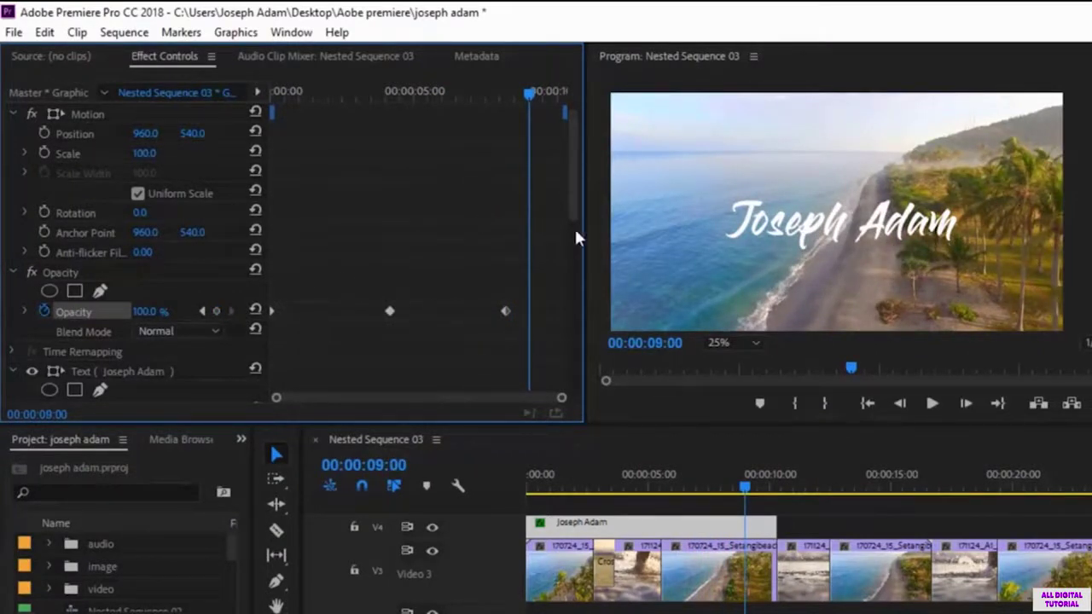
{"action": "scroll", "coordinate": [403, 188], "scroll_direction": "up", "scroll_amount": 1}
{"action": "left_click_drag", "start_coordinate": [505, 330], "coordinate": [390, 336]}
Step: Delete the opacity keyframes and start Position keyframing at the first frame
{"action": "key", "text": "Delete"}
{"action": "left_click_drag", "start_coordinate": [538, 94], "coordinate": [242, 145]}
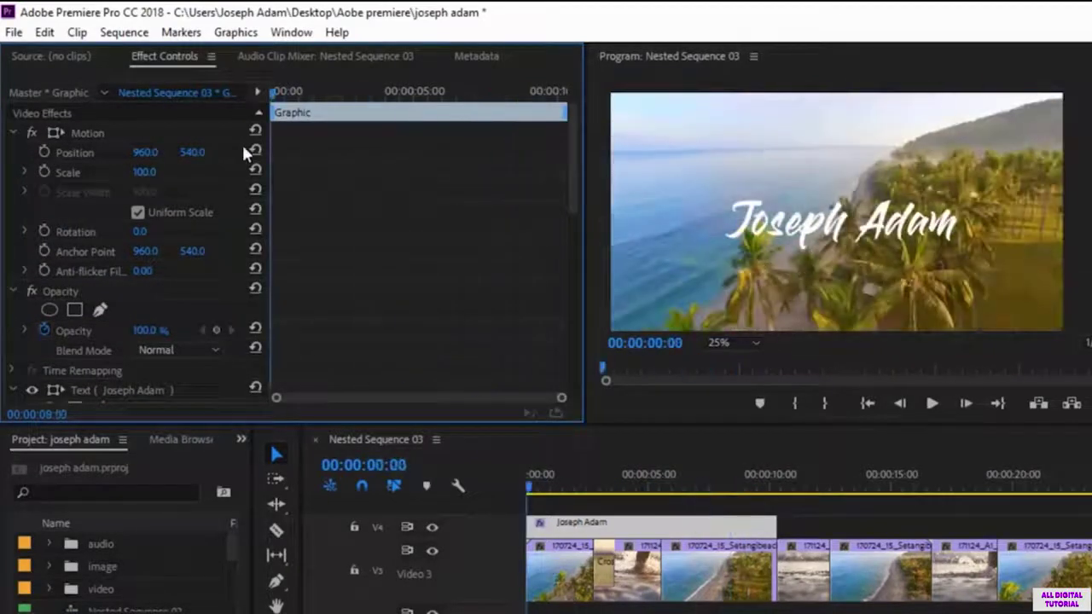
{"action": "left_click", "coordinate": [44, 150]}
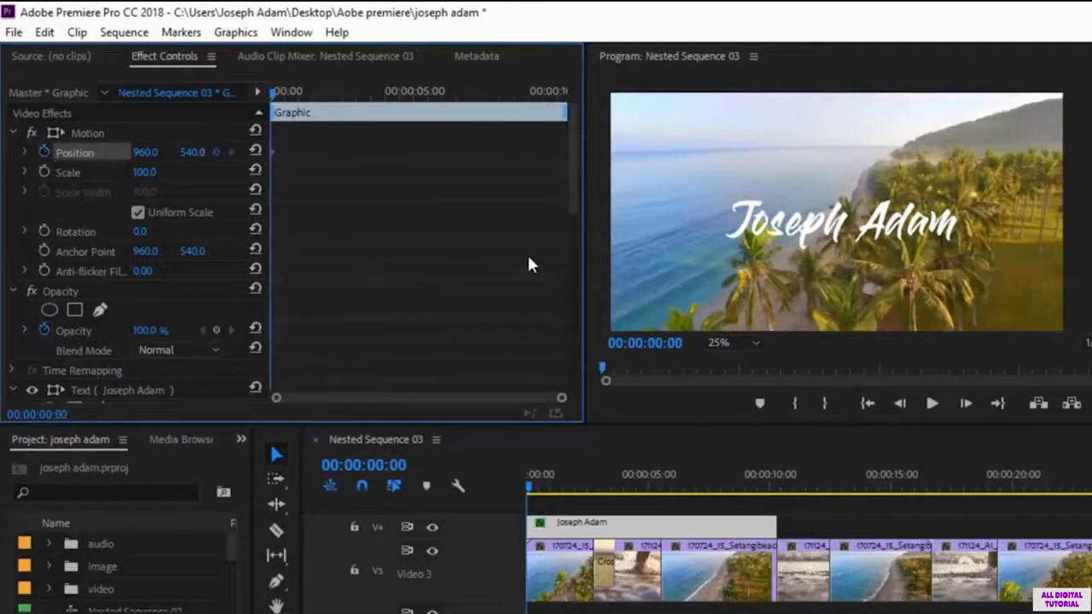
Step: At 00:00:06:05, shift the title left to 785.0, 540.0 and preview the motion
{"action": "left_click_drag", "start_coordinate": [284, 94], "coordinate": [446, 92]}
{"action": "left_click", "coordinate": [808, 231]}
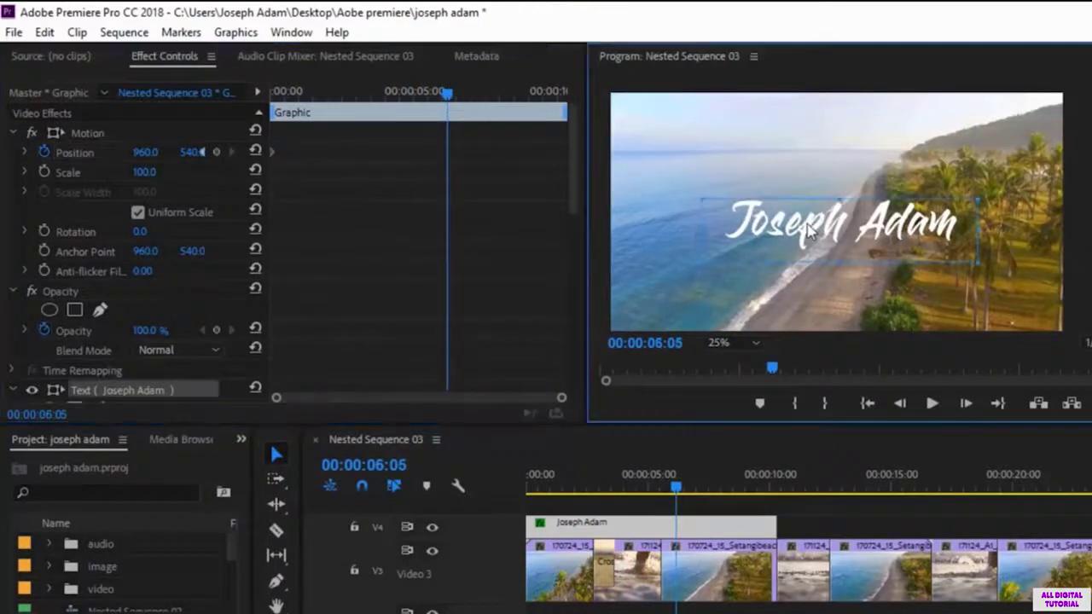
{"action": "left_click_drag", "start_coordinate": [810, 235], "coordinate": [778, 286]}
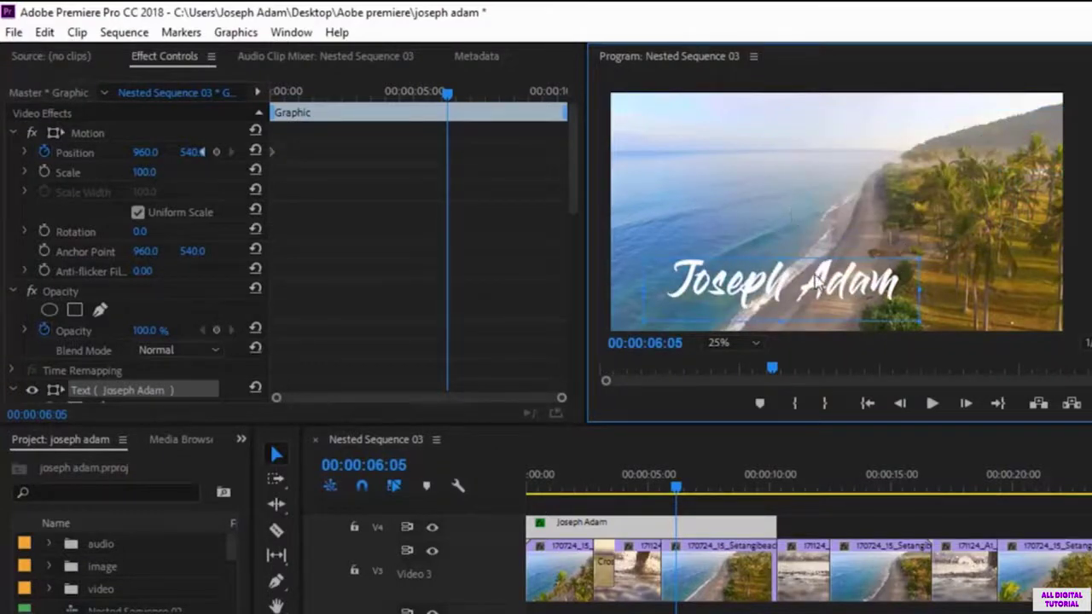
{"action": "left_click_drag", "start_coordinate": [817, 295], "coordinate": [841, 252]}
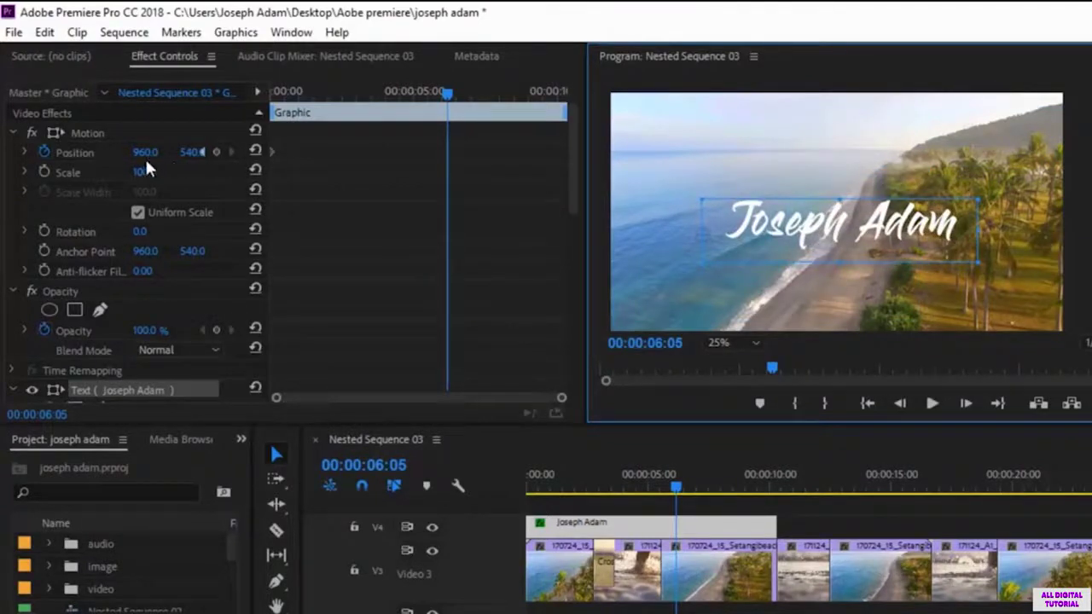
{"action": "left_click_drag", "start_coordinate": [145, 161], "coordinate": [8, 161]}
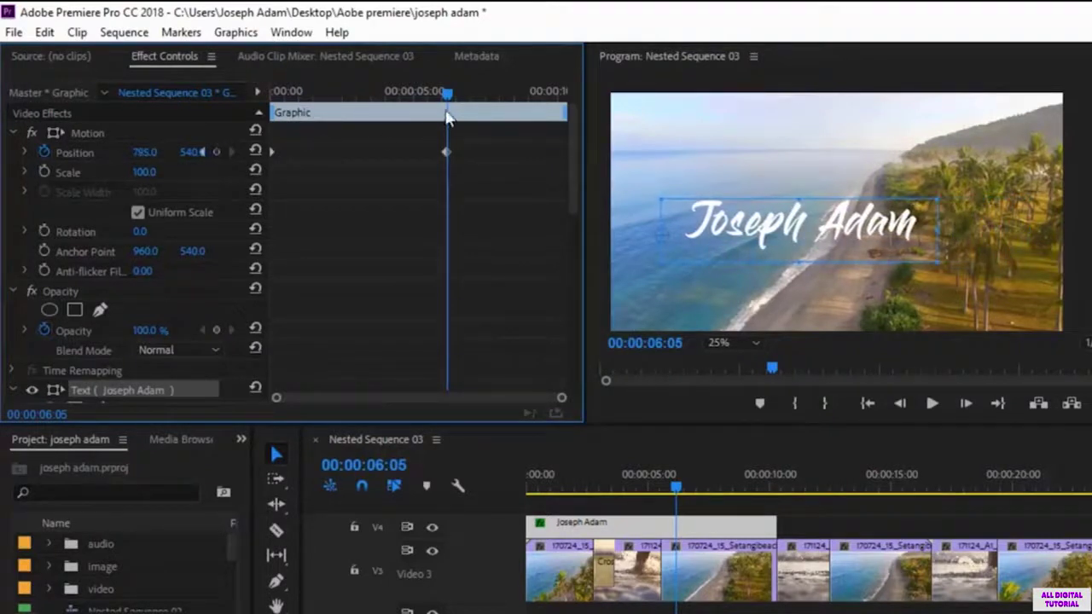
{"action": "left_click_drag", "start_coordinate": [445, 94], "coordinate": [214, 134]}
{"action": "key", "text": "space"}
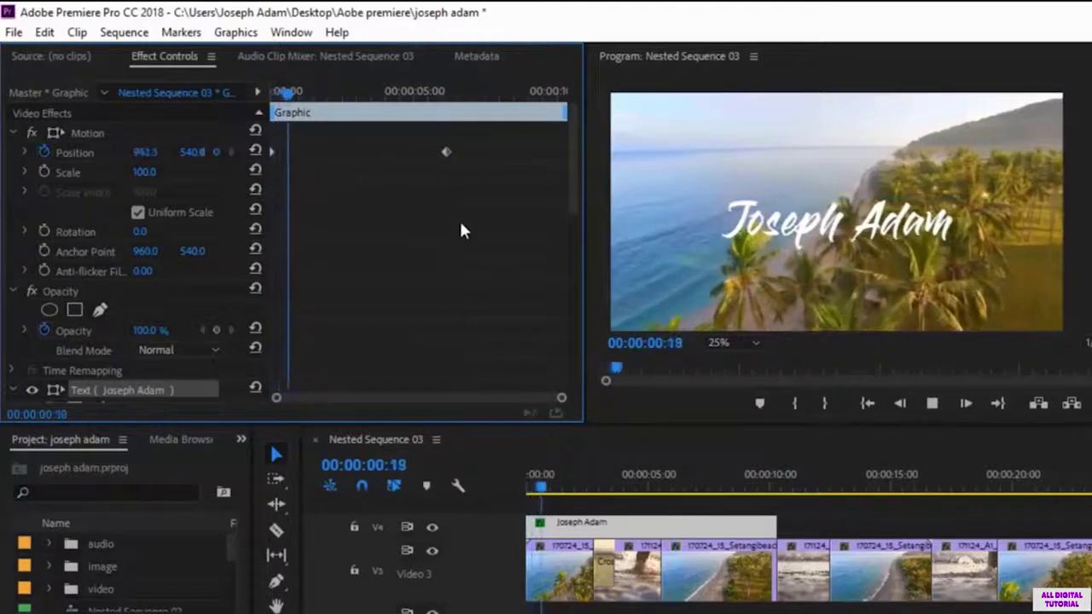